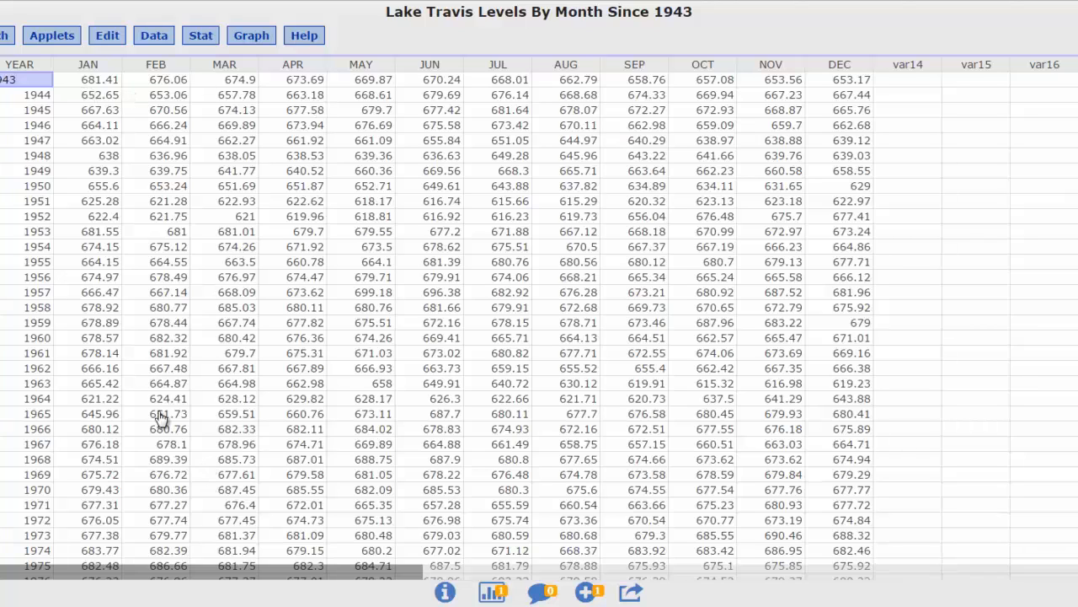
{"action": "left_click", "coordinate": [91, 80]}
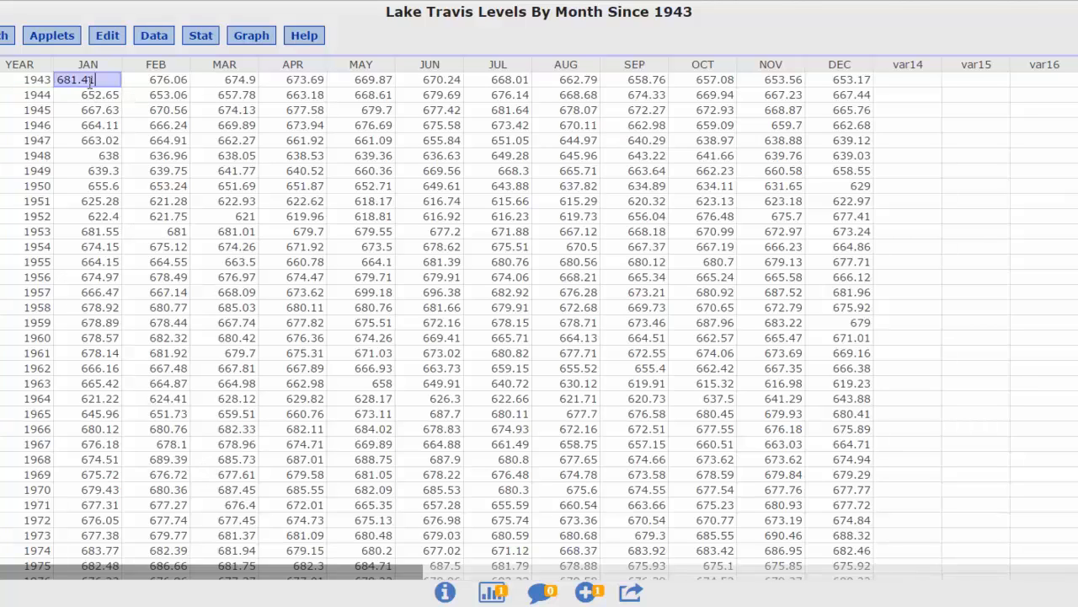
{"action": "left_click", "coordinate": [160, 68]}
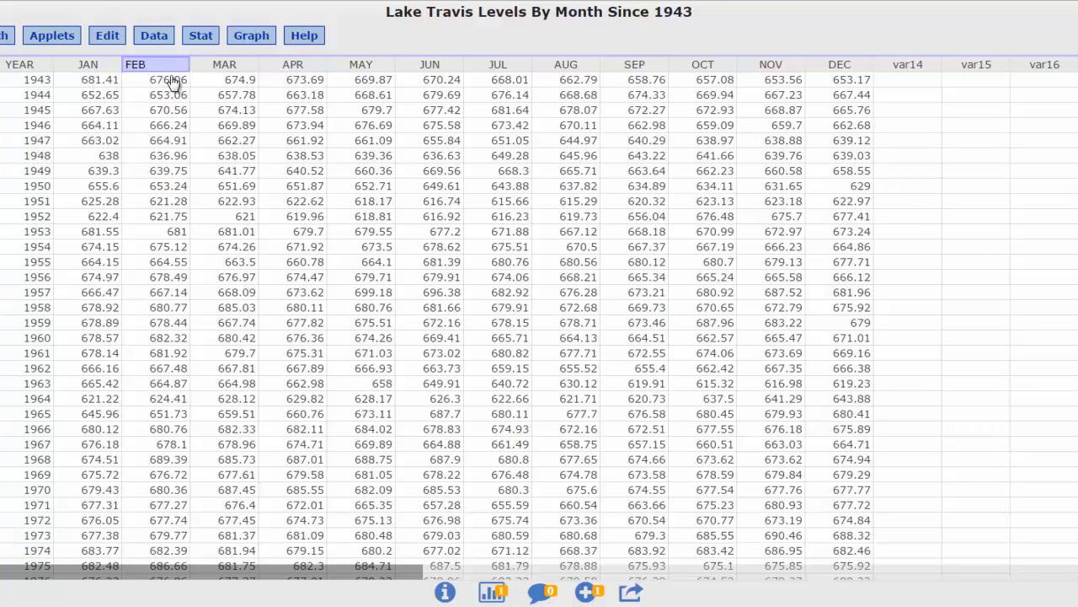
{"action": "left_click", "coordinate": [210, 67]}
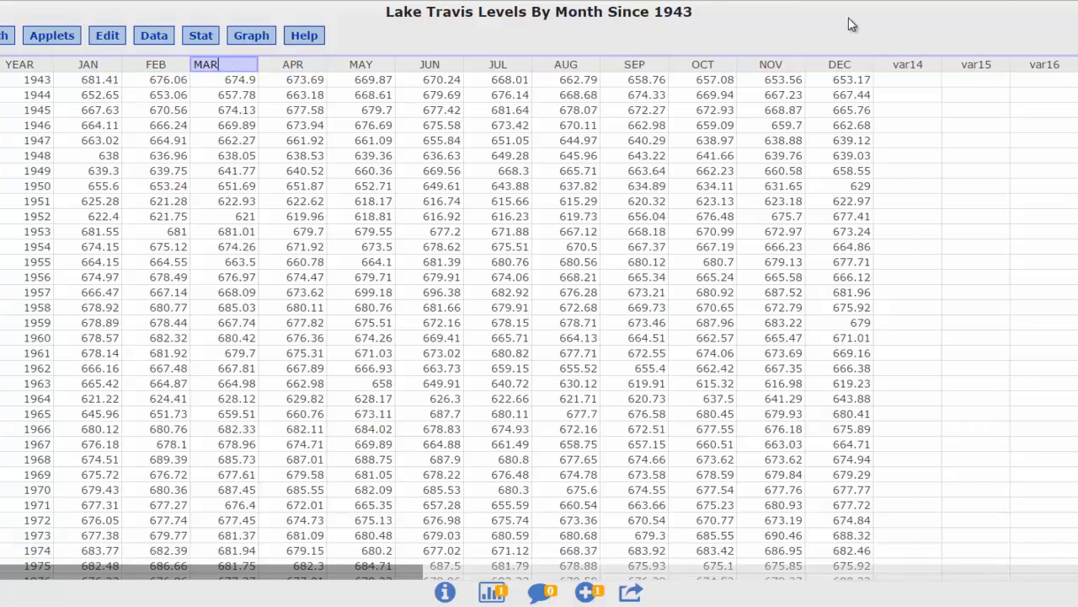
{"action": "left_click", "coordinate": [835, 66]}
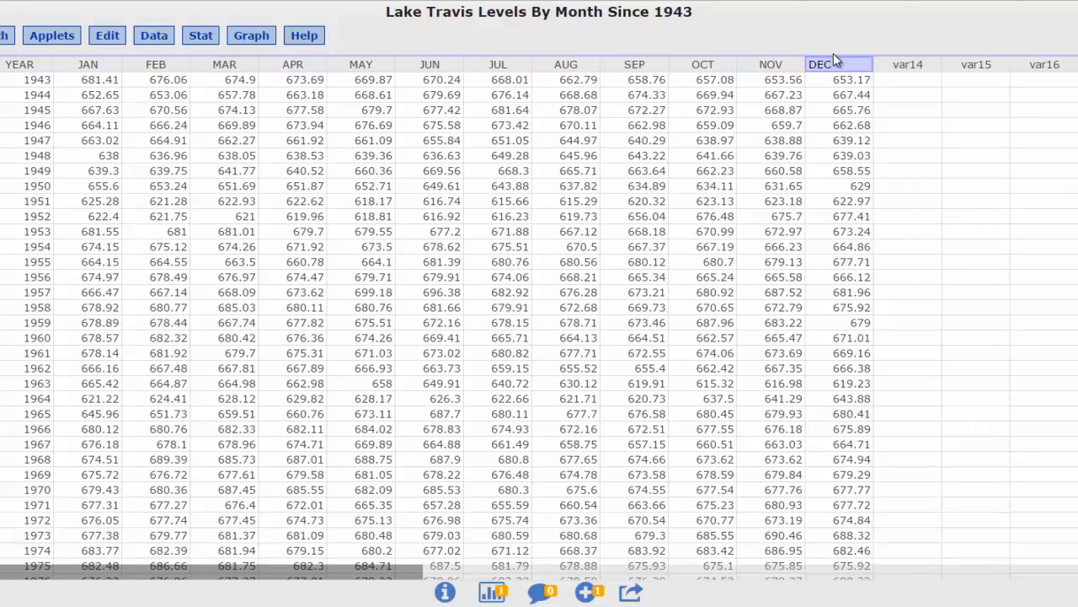
{"action": "left_click", "coordinate": [834, 58]}
Create a boxplot of the columns JAN through DEC and widen the graph window.
{"action": "left_click", "coordinate": [251, 34]}
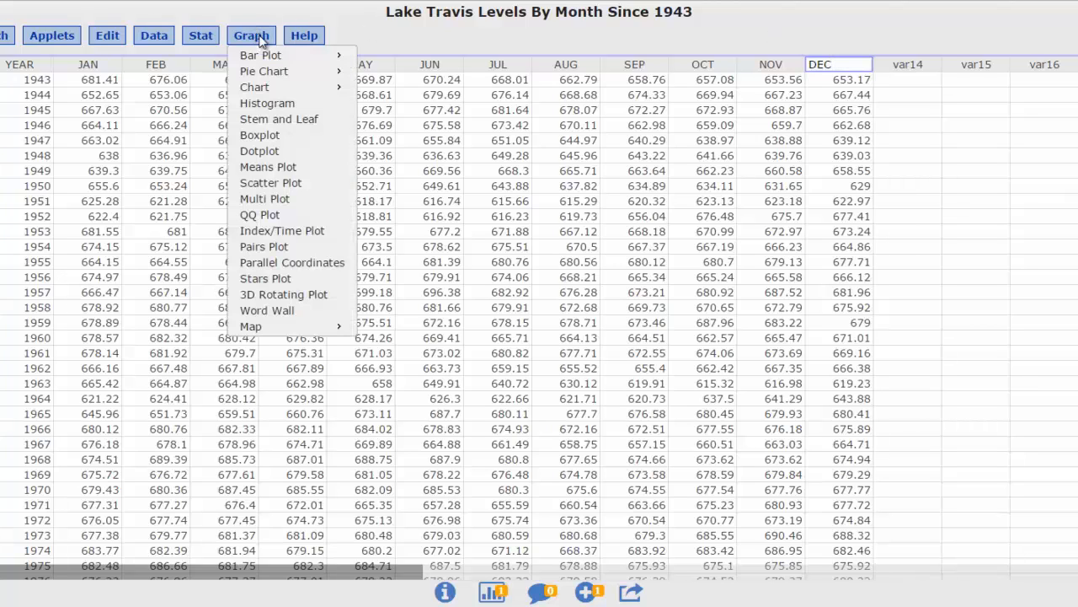
{"action": "left_click", "coordinate": [261, 135]}
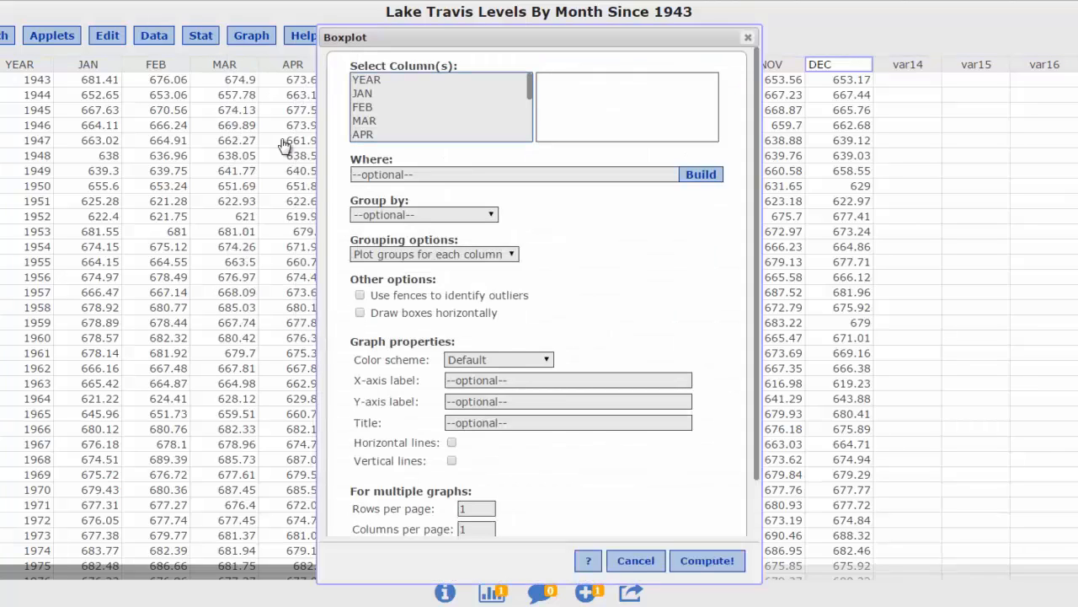
{"action": "left_click_drag", "start_coordinate": [408, 94], "coordinate": [405, 134]}
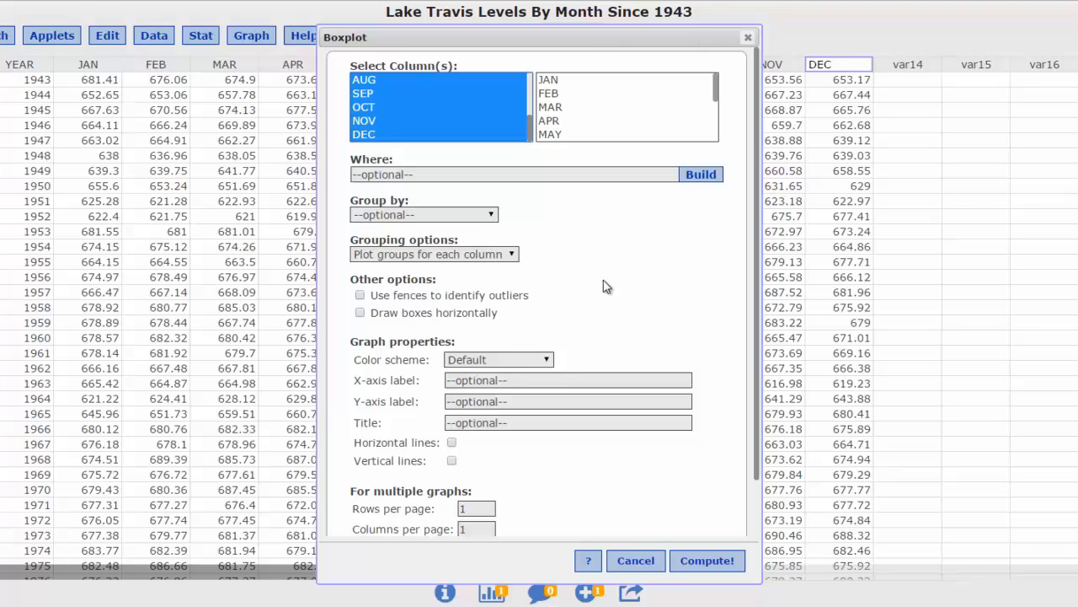
{"action": "left_click", "coordinate": [706, 561]}
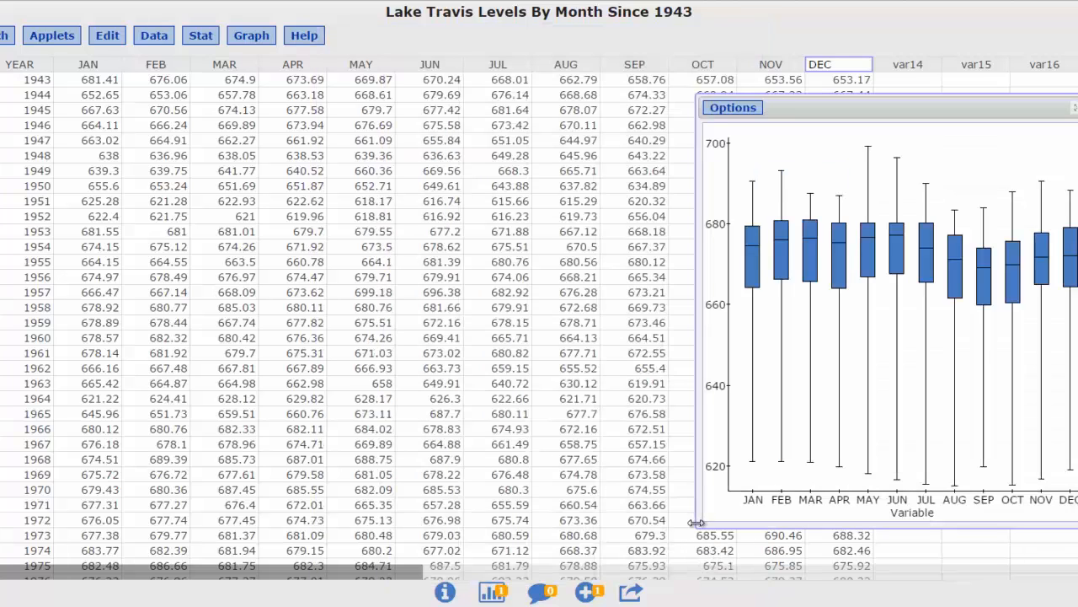
{"action": "left_click_drag", "start_coordinate": [697, 525], "coordinate": [453, 533]}
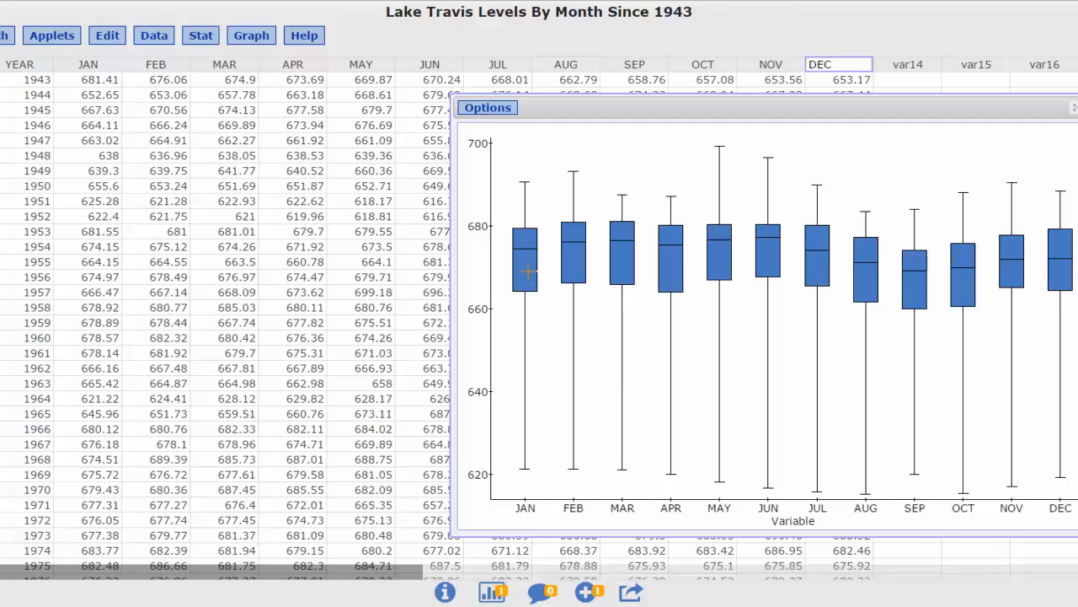
Inspect the summary values of individual months' boxes in the boxplot, including JAN, FEB, SEP and JUL.
{"action": "mouse_move", "coordinate": [526, 269]}
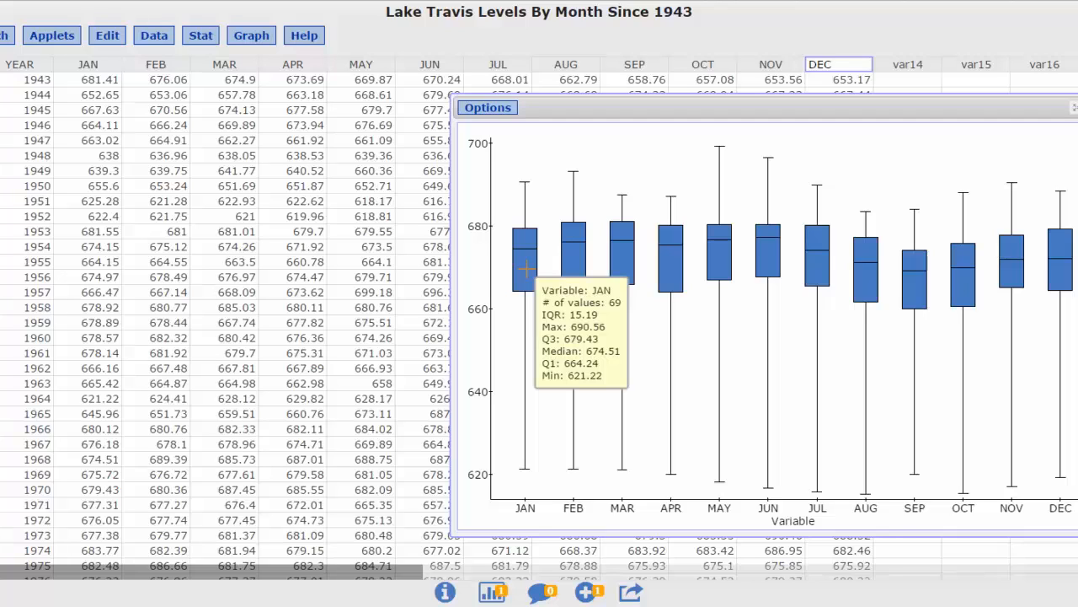
{"action": "mouse_move", "coordinate": [565, 250]}
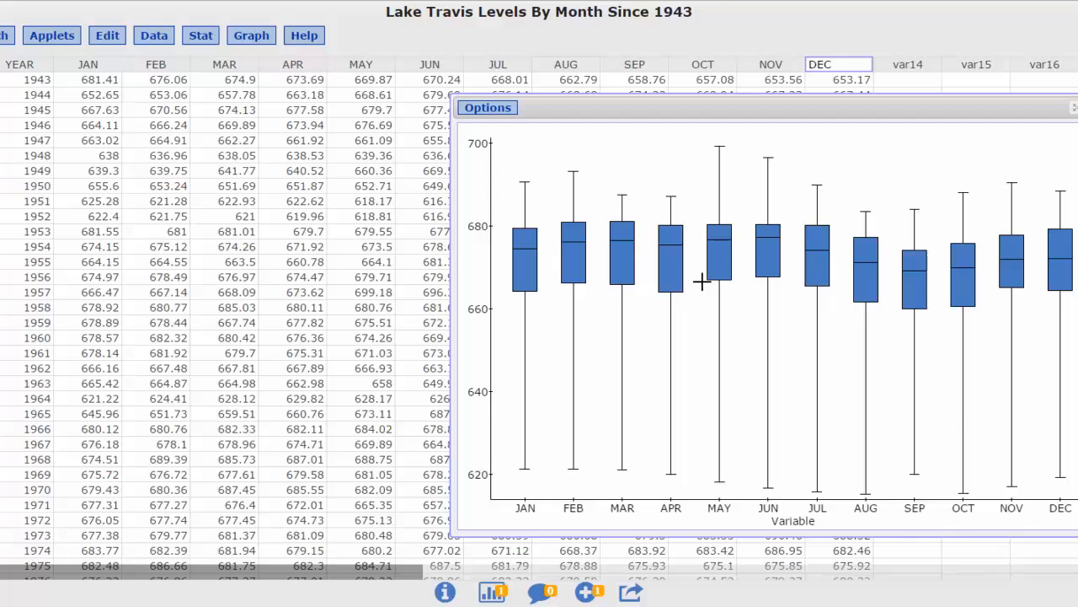
{"action": "mouse_move", "coordinate": [911, 297]}
{"action": "mouse_move", "coordinate": [818, 272]}
Edit the boxplot to use fences to identify outliers and recompute it.
{"action": "left_click", "coordinate": [489, 108]}
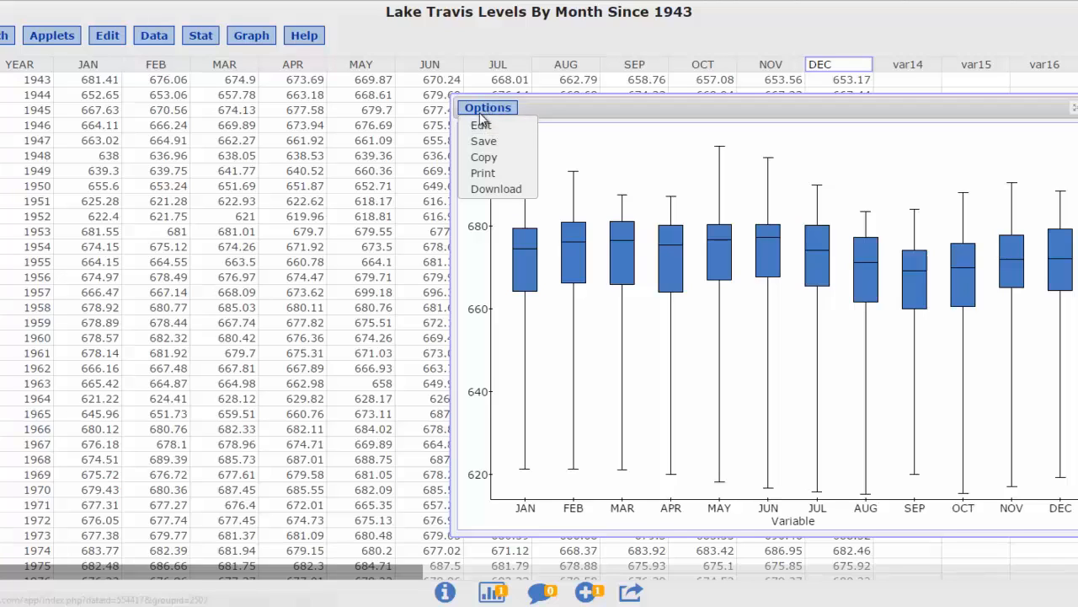
{"action": "left_click", "coordinate": [487, 124]}
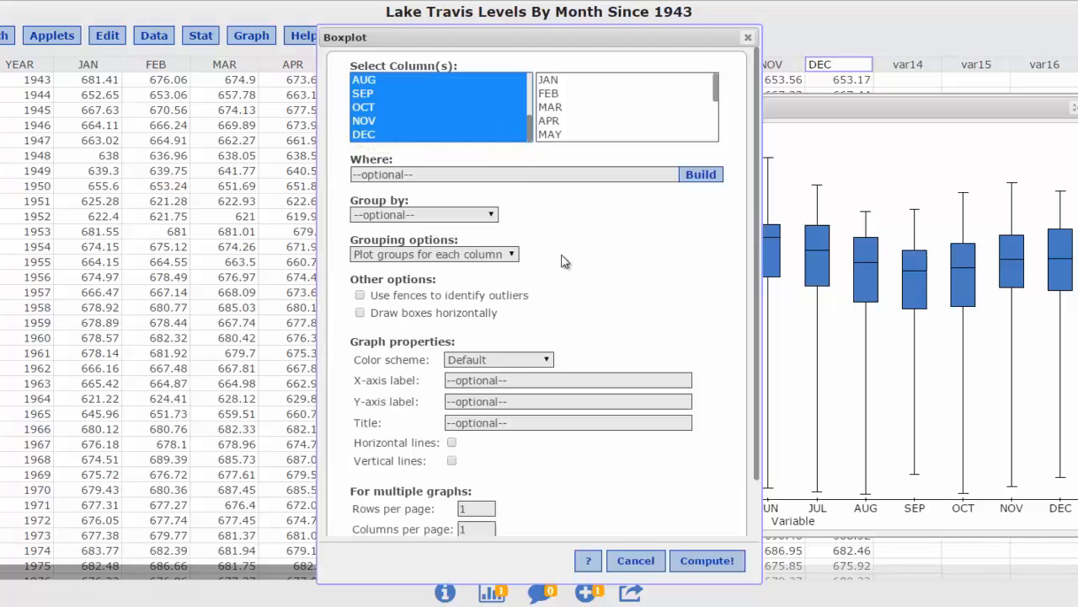
{"action": "left_click", "coordinate": [361, 295]}
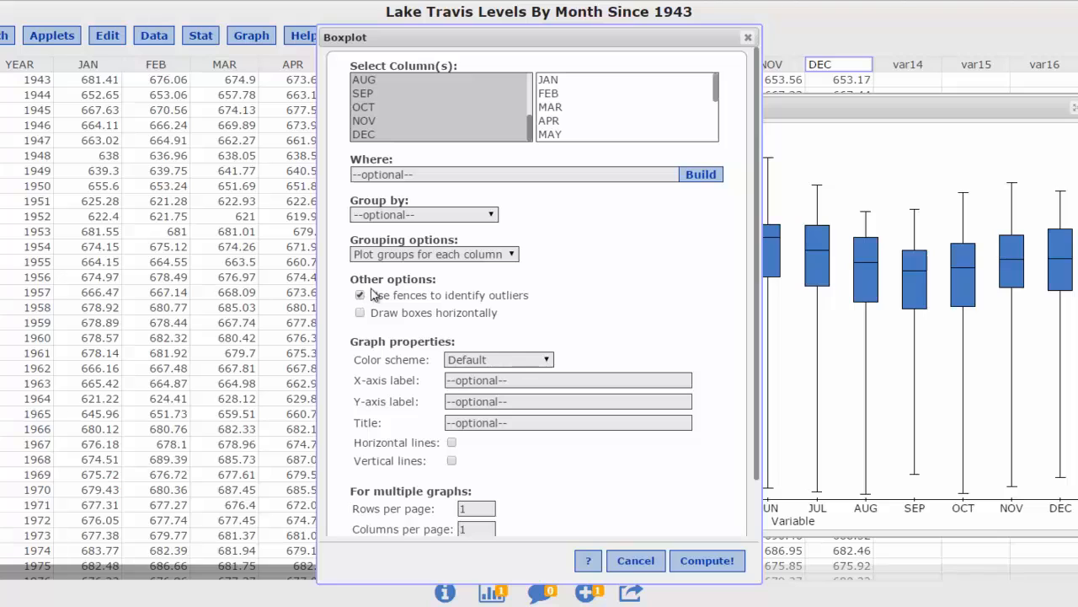
{"action": "left_click", "coordinate": [705, 560]}
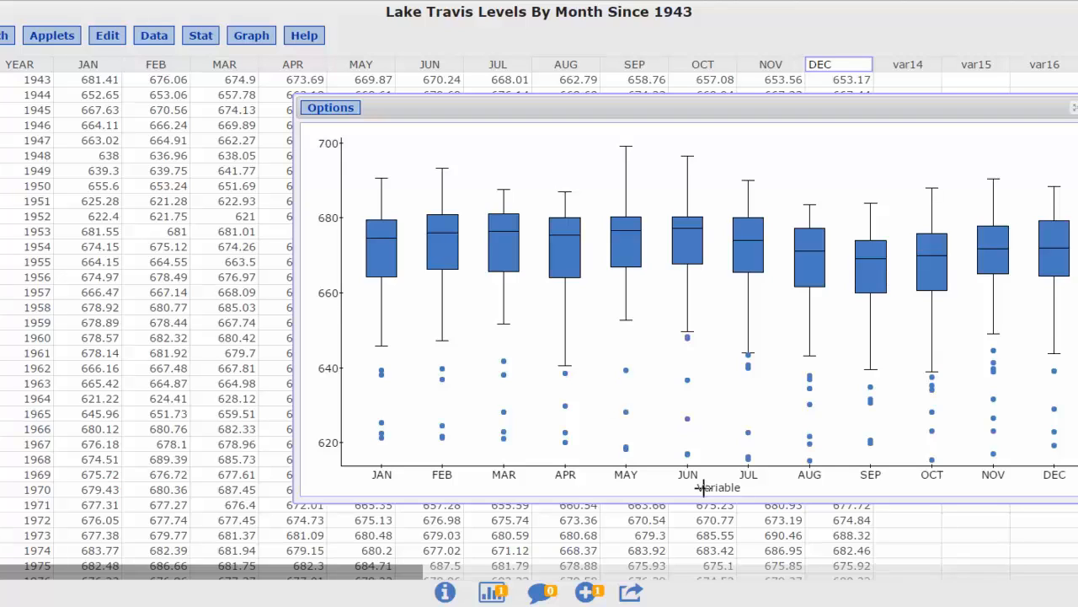
Highlight the lowest August outlier to trace its year across all months, and clear the highlighting.
{"action": "left_click", "coordinate": [811, 461]}
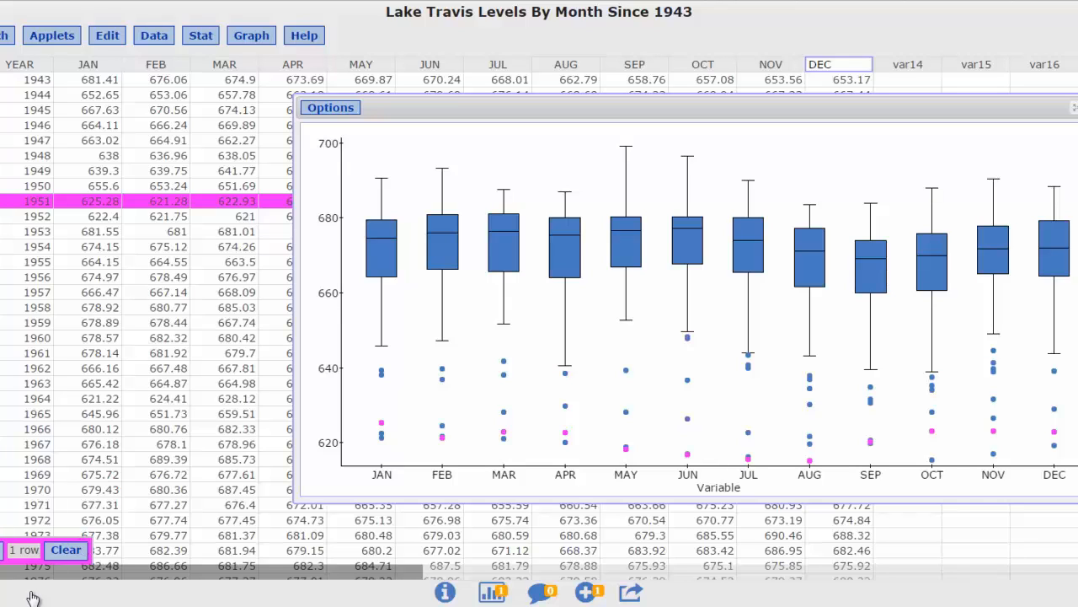
{"action": "right_click", "coordinate": [80, 549]}
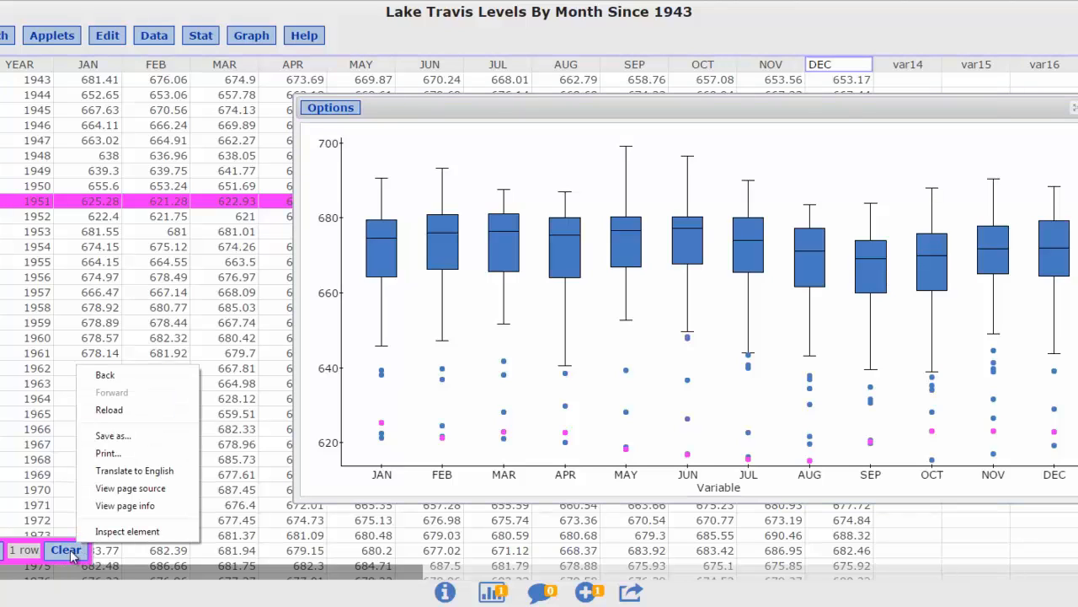
{"action": "left_click", "coordinate": [74, 553]}
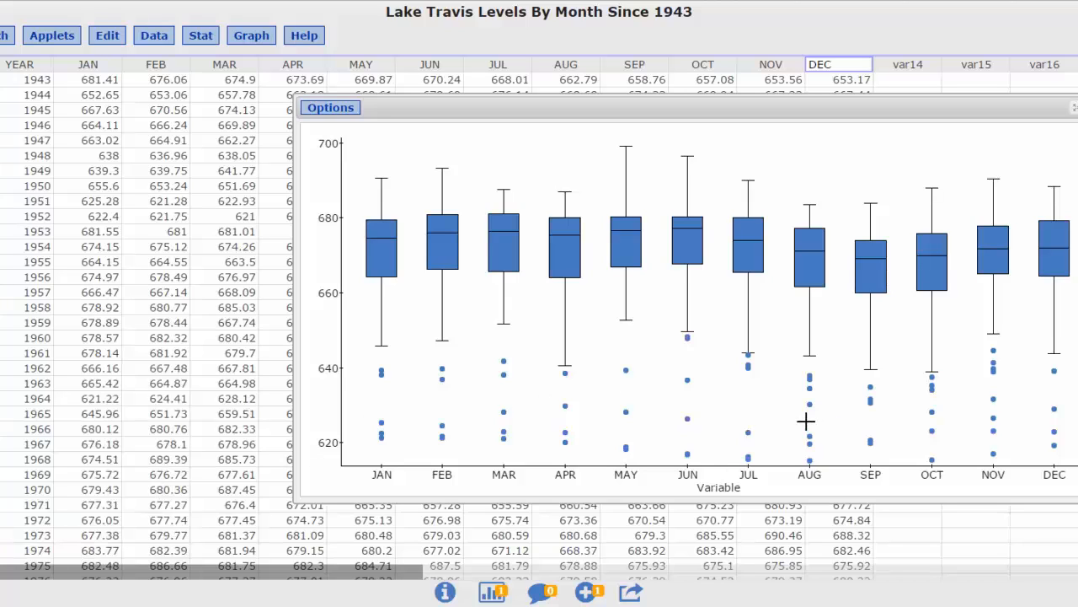
Highlight the second- and third-lowest August outliers together and inspect the same years' points in September and October.
{"action": "left_click_drag", "start_coordinate": [805, 429], "coordinate": [814, 446]}
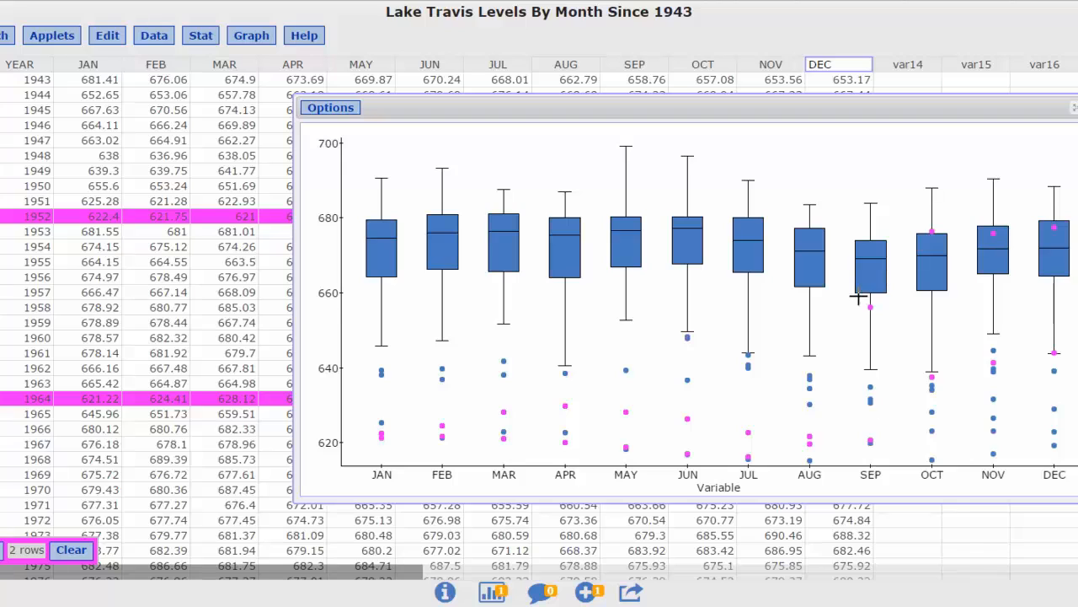
{"action": "mouse_move", "coordinate": [872, 306]}
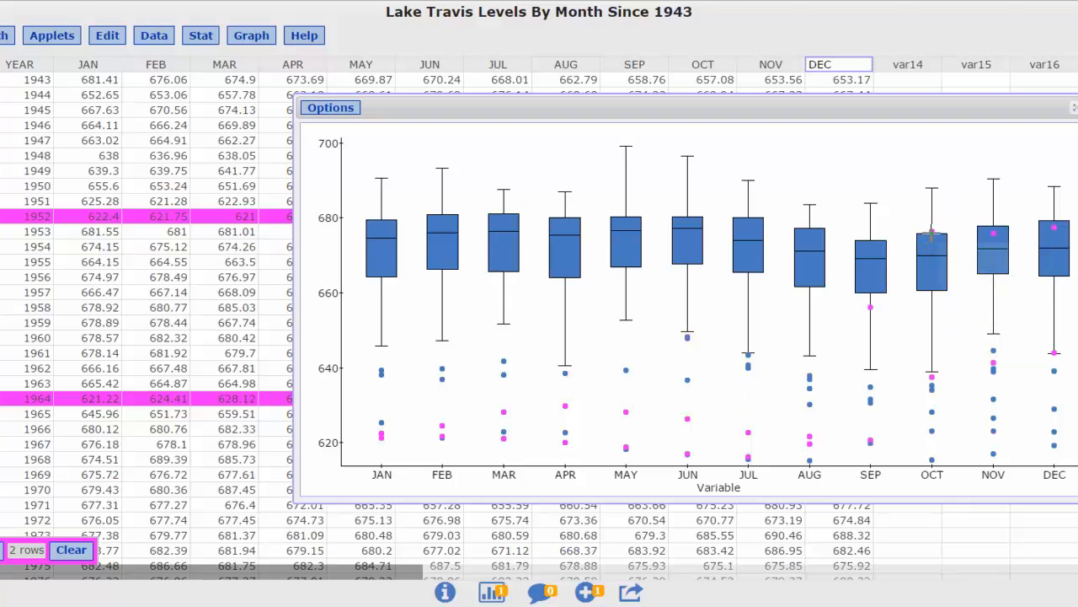
{"action": "mouse_move", "coordinate": [932, 230]}
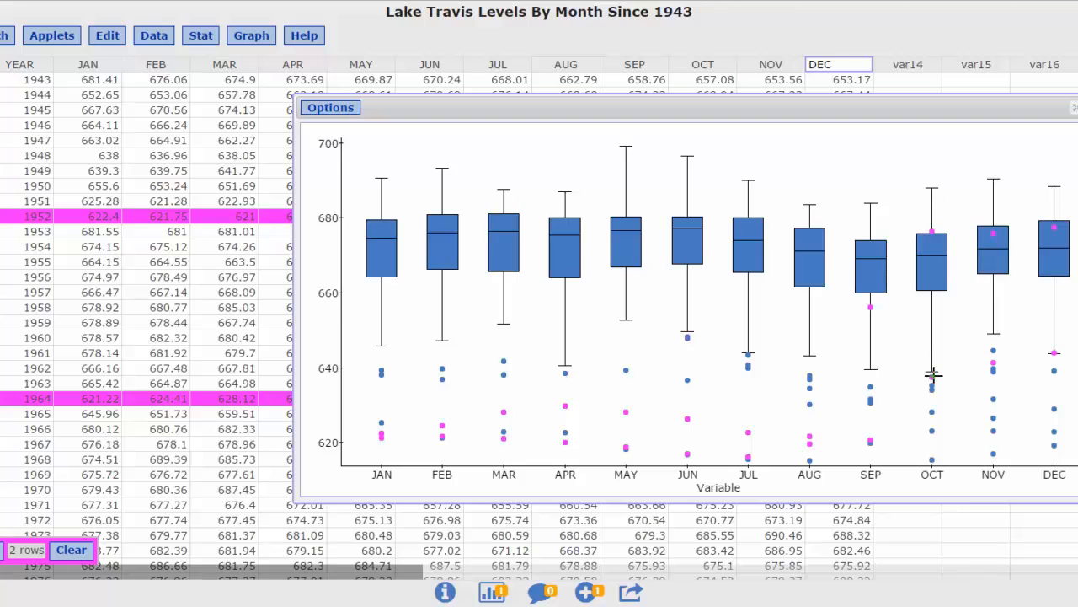
{"action": "mouse_move", "coordinate": [931, 374]}
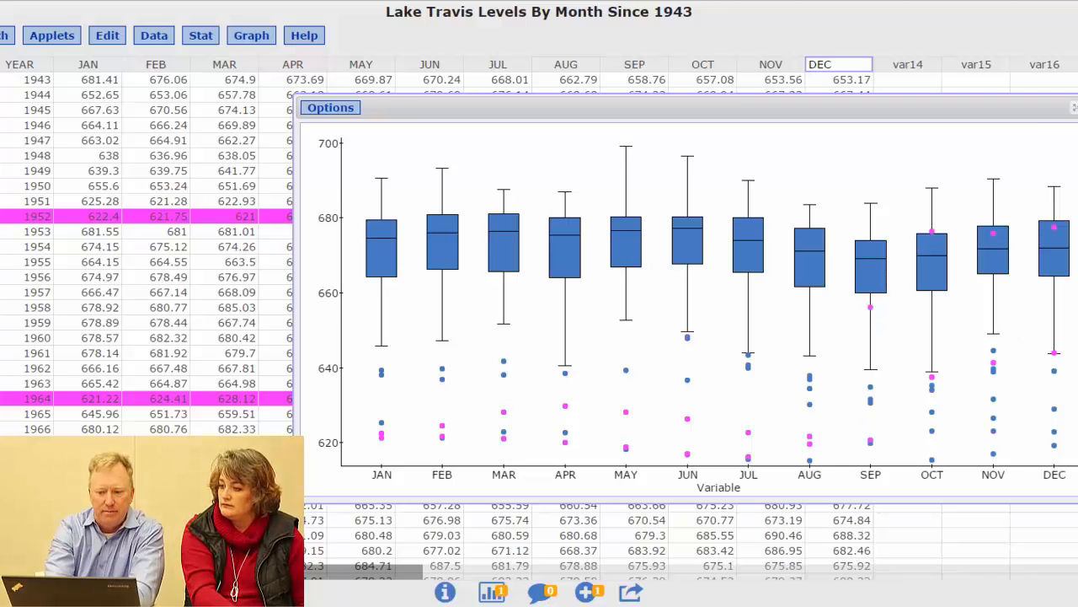
Close the boxplot window and clear the highlighted rows in the data table.
{"action": "right_click", "coordinate": [1024, 109]}
{"action": "left_click", "coordinate": [1044, 80]}
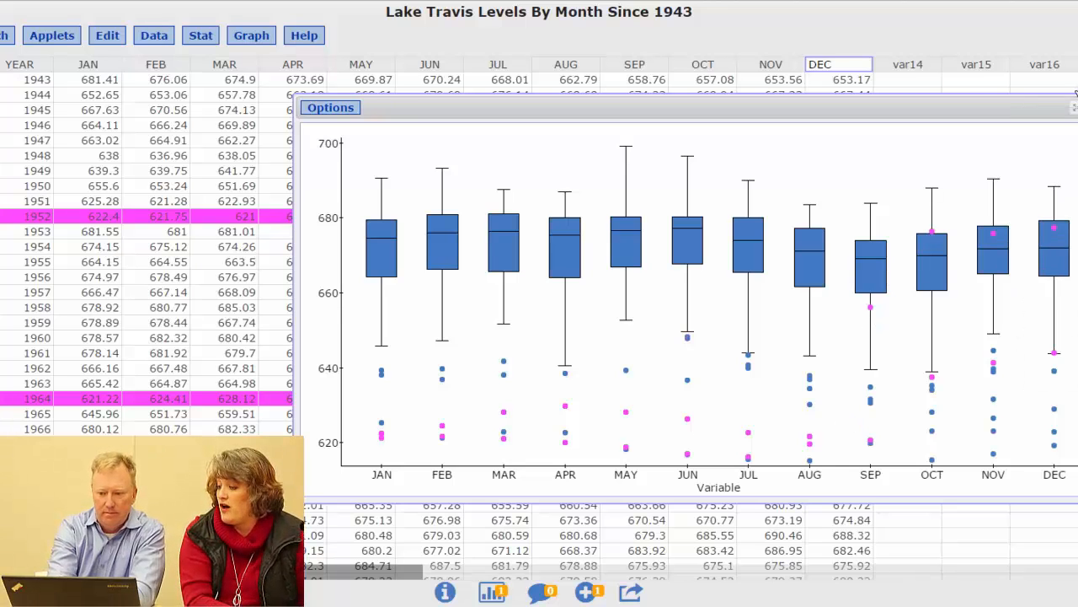
{"action": "left_click", "coordinate": [1044, 79]}
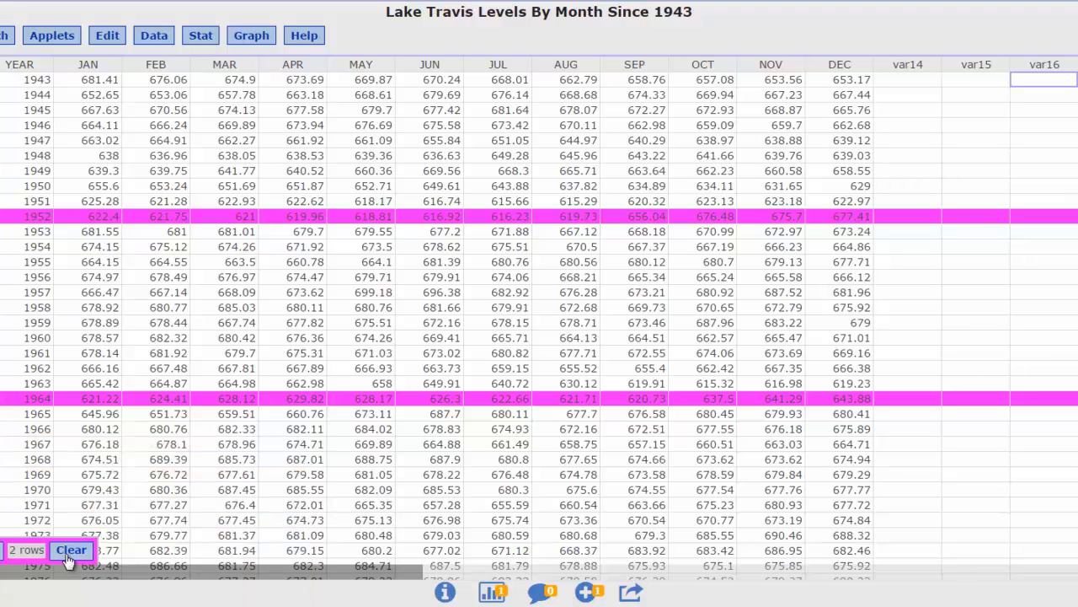
{"action": "left_click", "coordinate": [71, 551]}
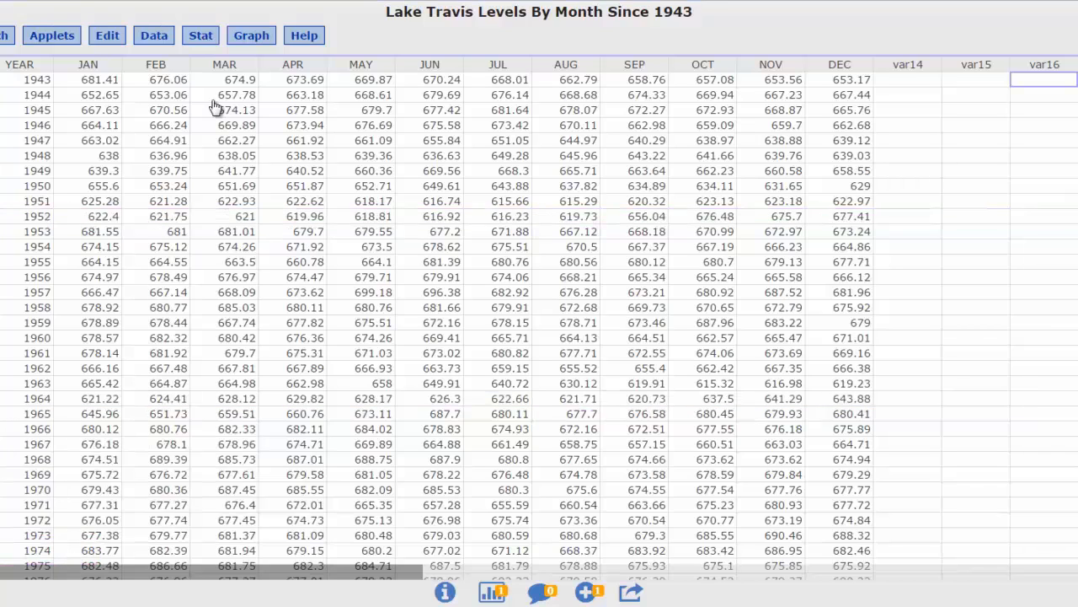
Compute column summary statistics for JAN through DEC with the default set of statistics.
{"action": "left_click_drag", "start_coordinate": [215, 109], "coordinate": [216, 53]}
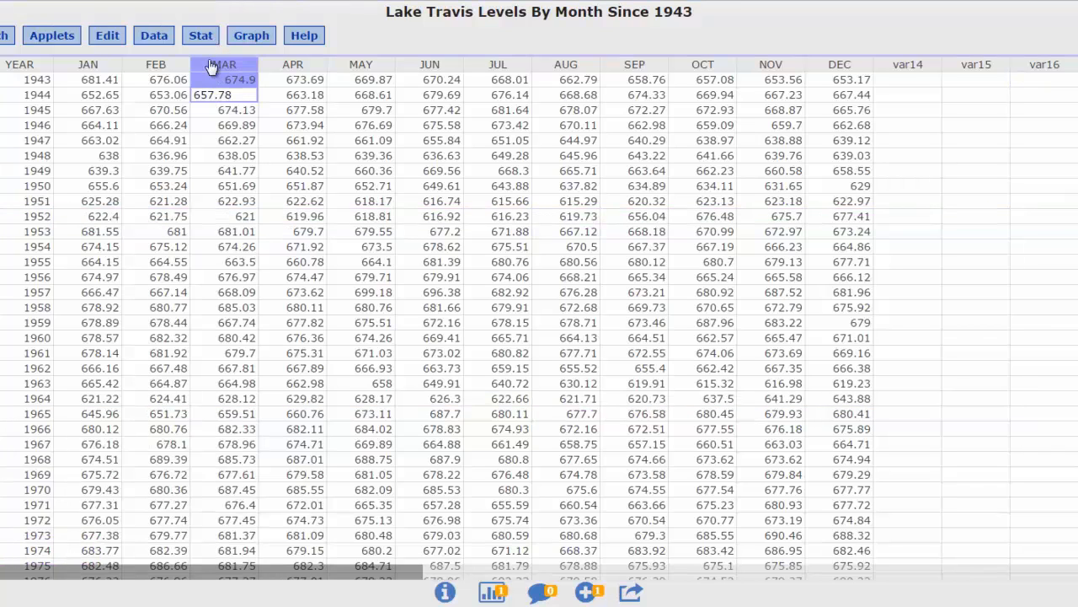
{"action": "left_click", "coordinate": [211, 64]}
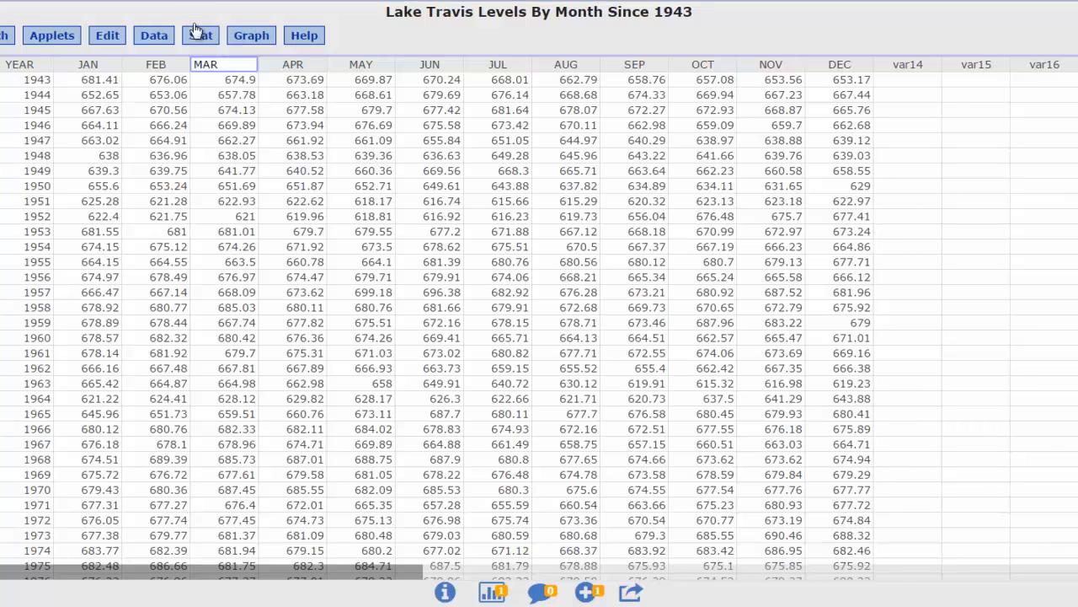
{"action": "left_click", "coordinate": [194, 36]}
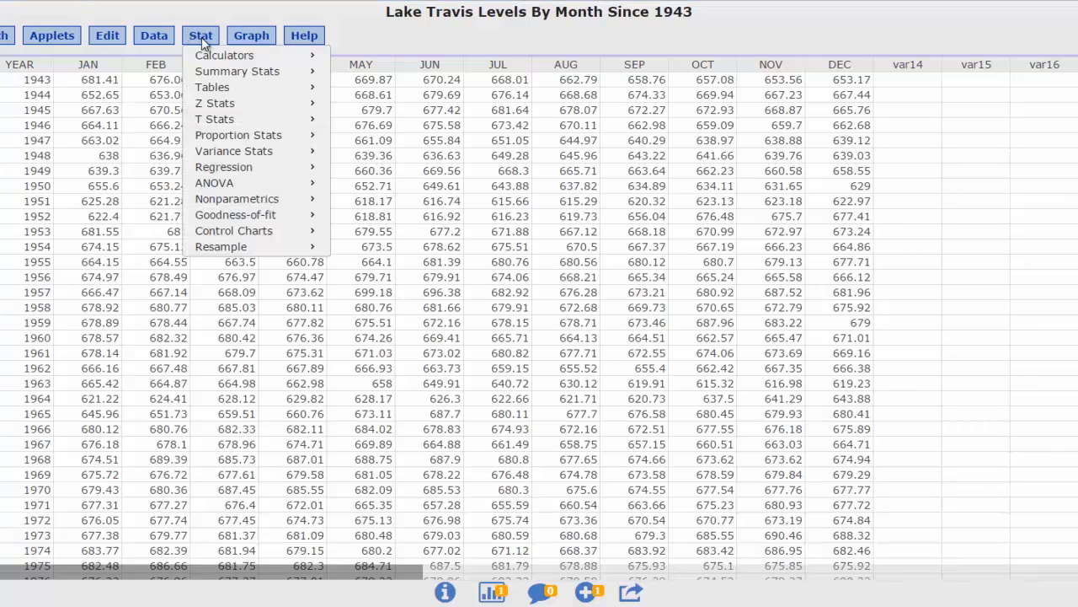
{"action": "mouse_move", "coordinate": [211, 75]}
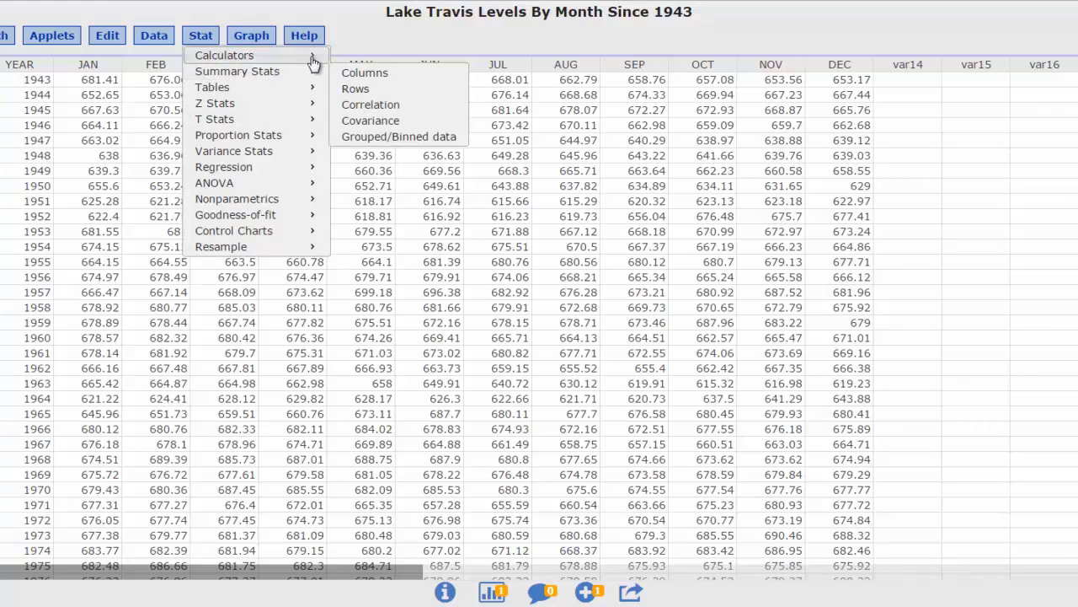
{"action": "left_click", "coordinate": [353, 73]}
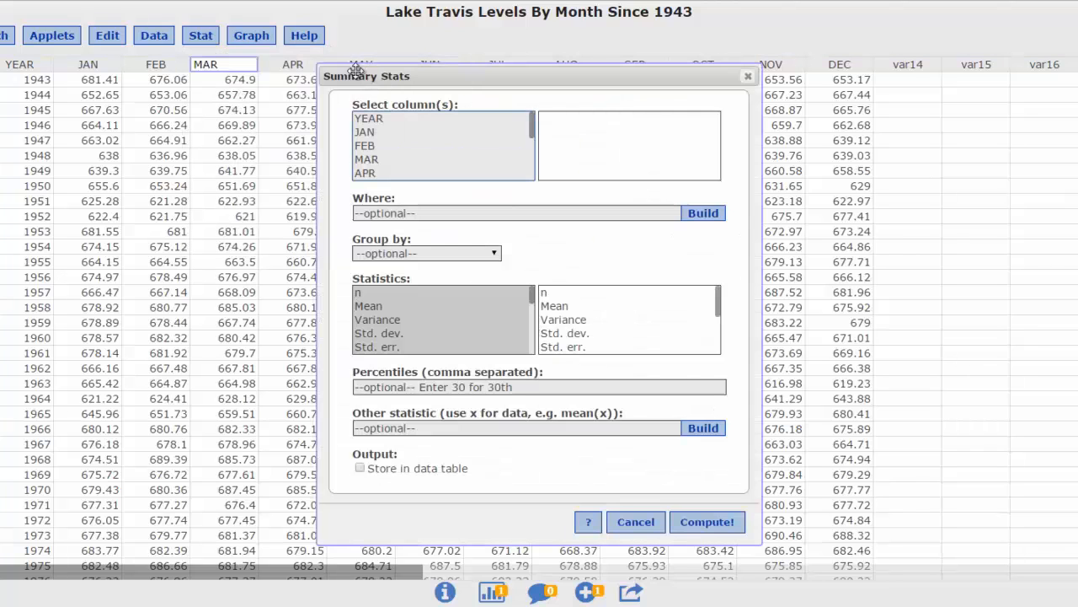
{"action": "left_click", "coordinate": [367, 133]}
{"action": "left_click_drag", "start_coordinate": [366, 133], "coordinate": [371, 184]}
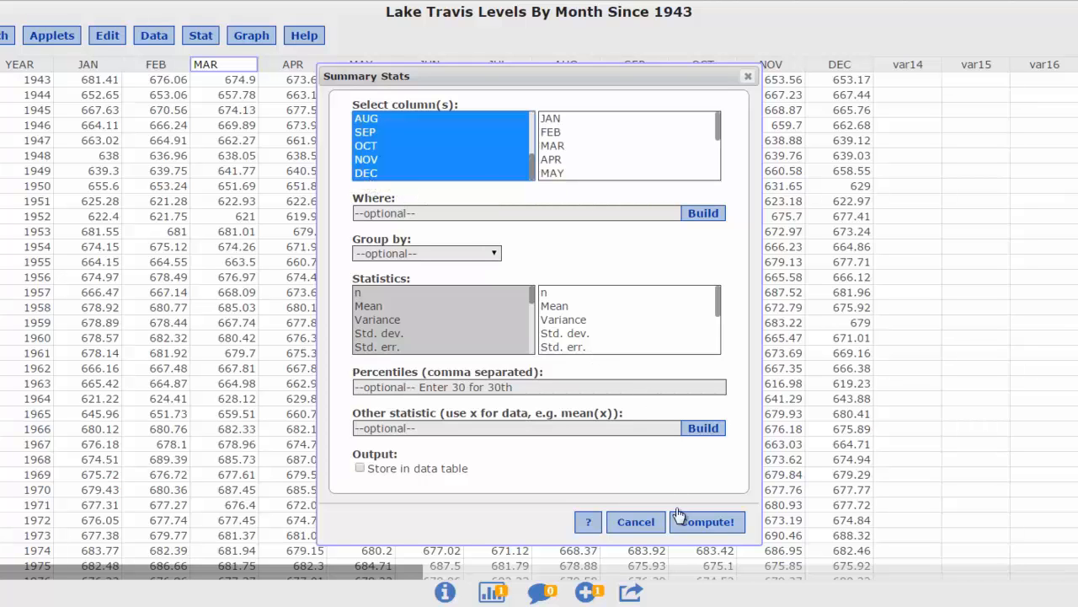
{"action": "left_click", "coordinate": [704, 521]}
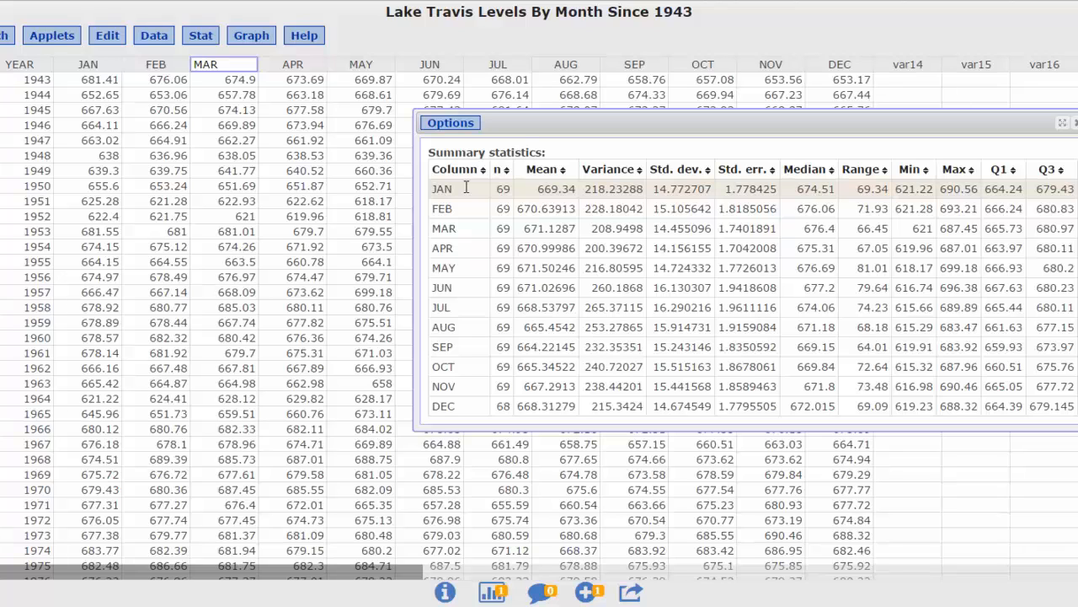
Sort the summary statistics by median in ascending order, and reverse it to descending order.
{"action": "left_click", "coordinate": [831, 172]}
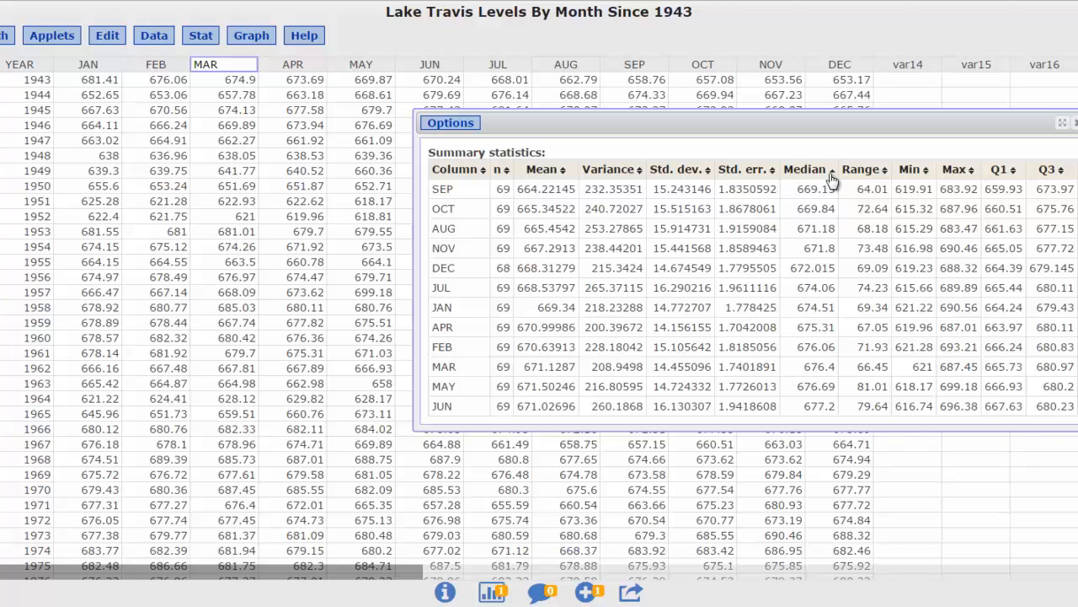
{"action": "left_click", "coordinate": [829, 173]}
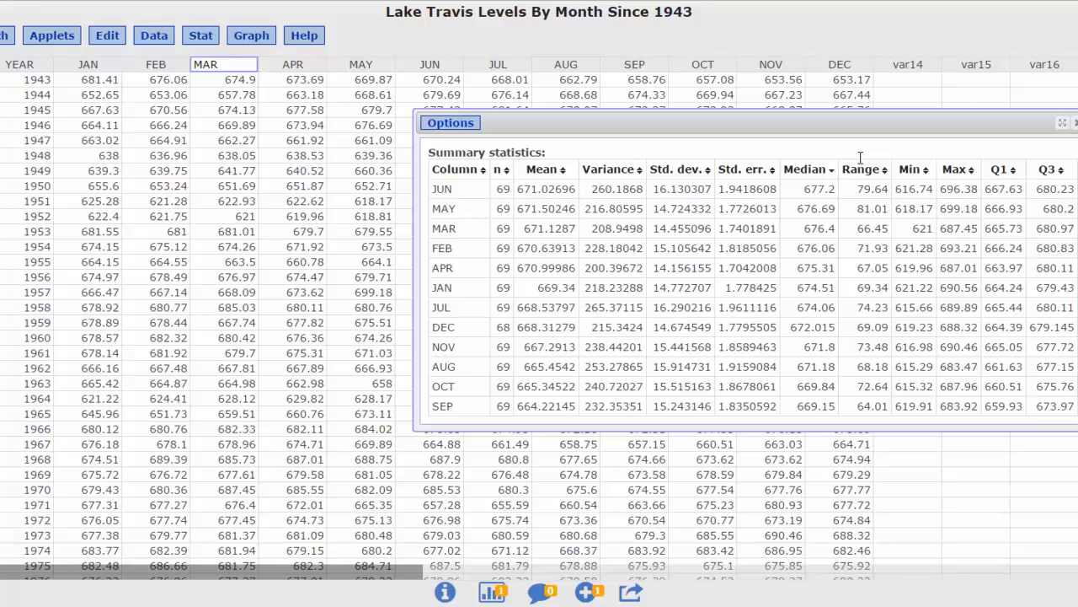
{"action": "right_click", "coordinate": [456, 179]}
{"action": "left_click", "coordinate": [456, 178]}
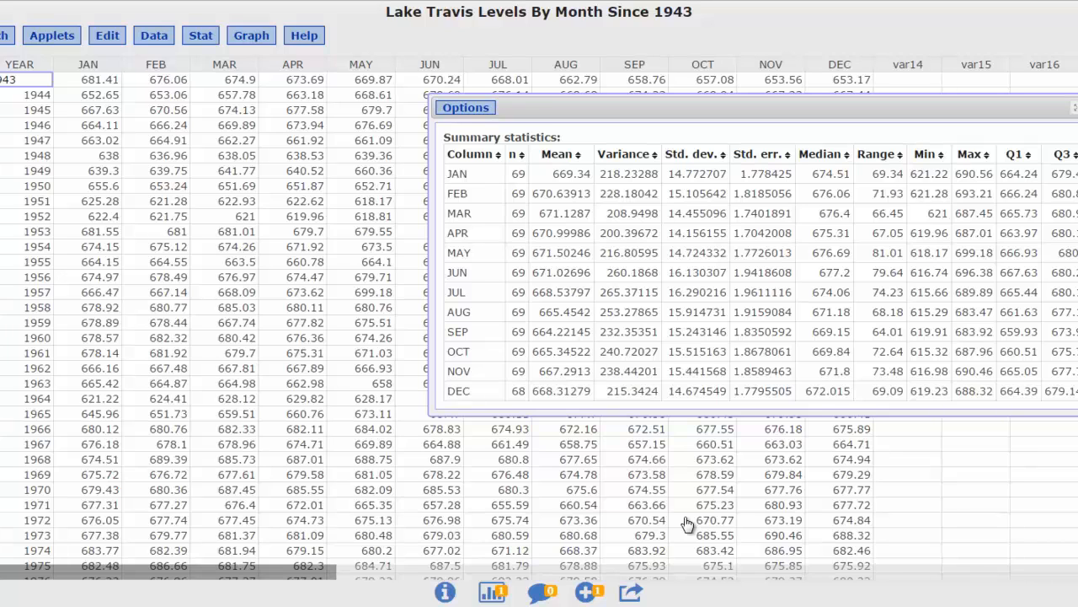
Order the months in the summary table by median, first from lowest to highest and then from highest to lowest.
{"action": "left_click", "coordinate": [846, 159]}
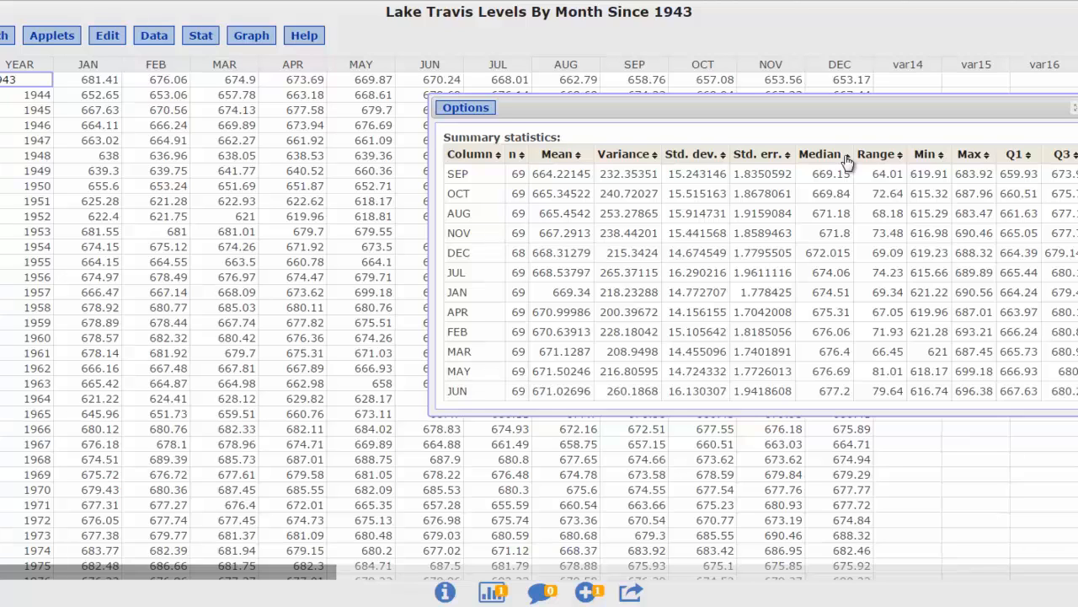
{"action": "left_click", "coordinate": [846, 159]}
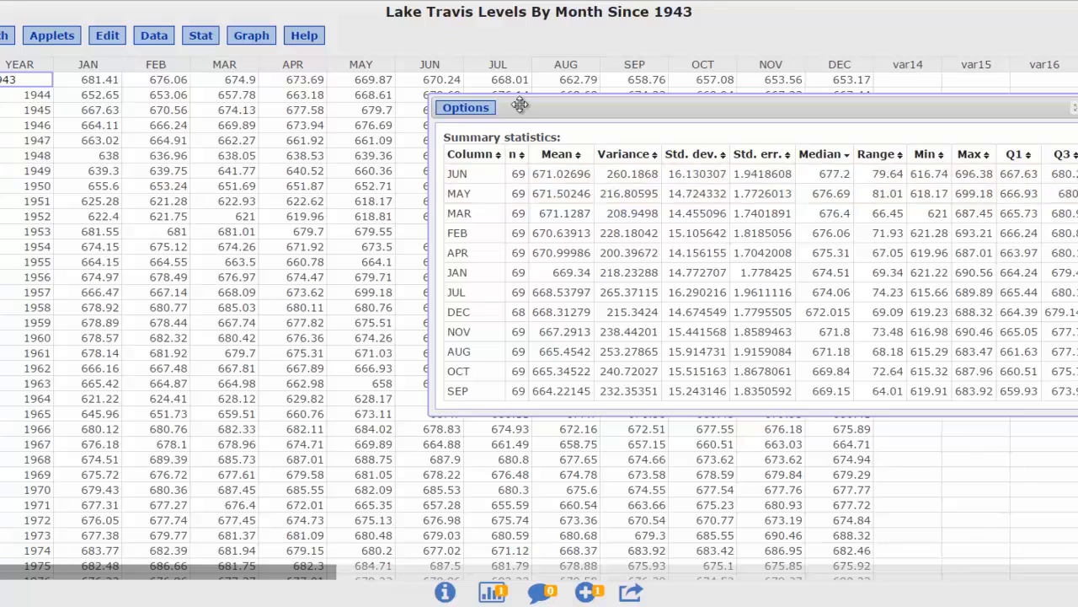
Edit the summary statistics to add IQR to the default statistics, leaving Sum out, and recompute the table.
{"action": "left_click", "coordinate": [476, 113]}
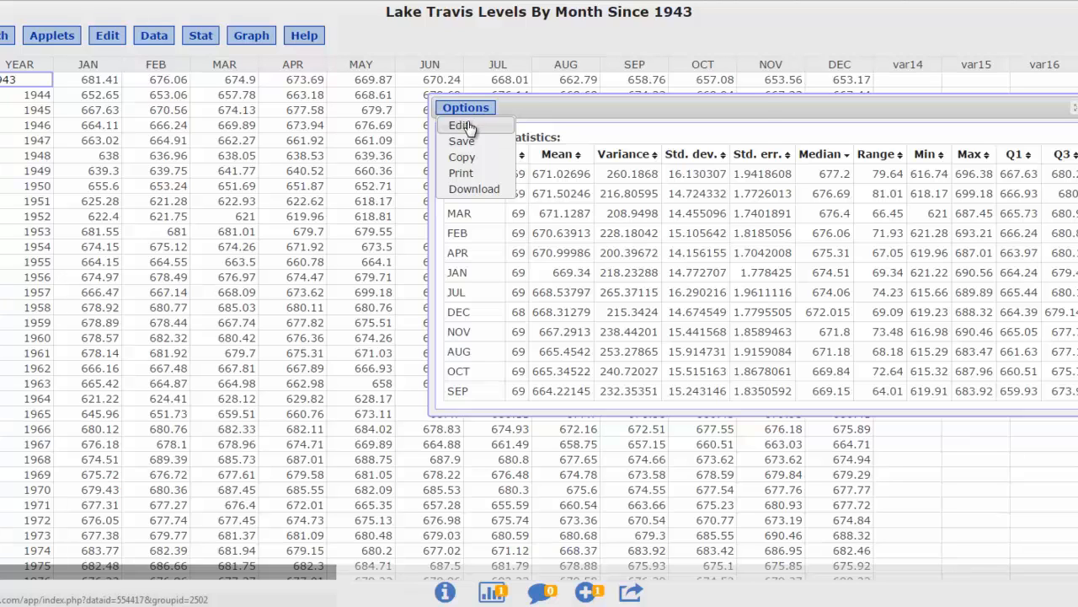
{"action": "left_click", "coordinate": [465, 125]}
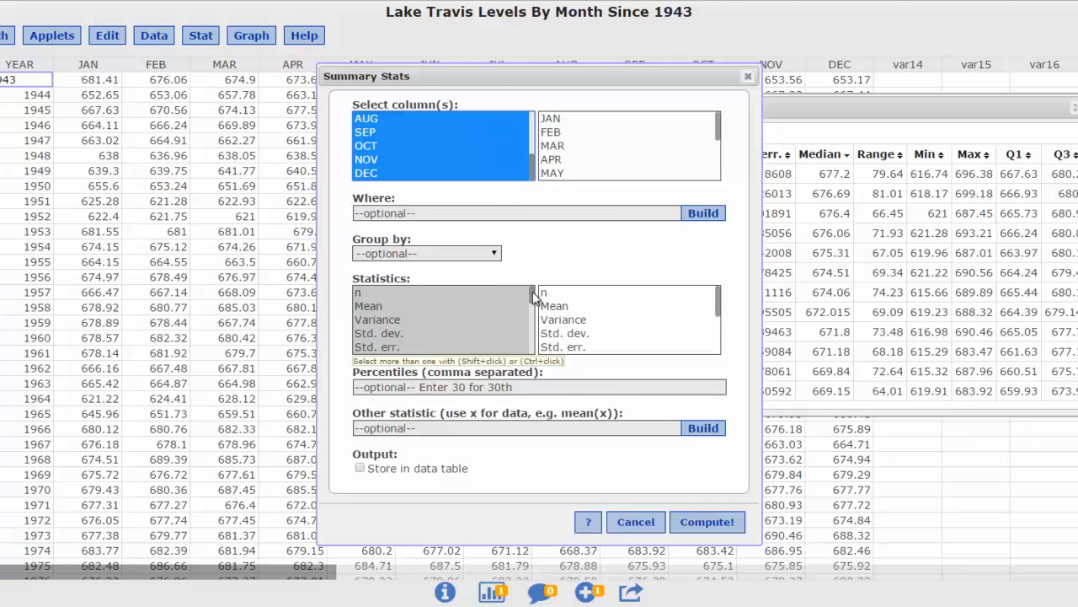
{"action": "left_click_drag", "start_coordinate": [532, 292], "coordinate": [532, 329]}
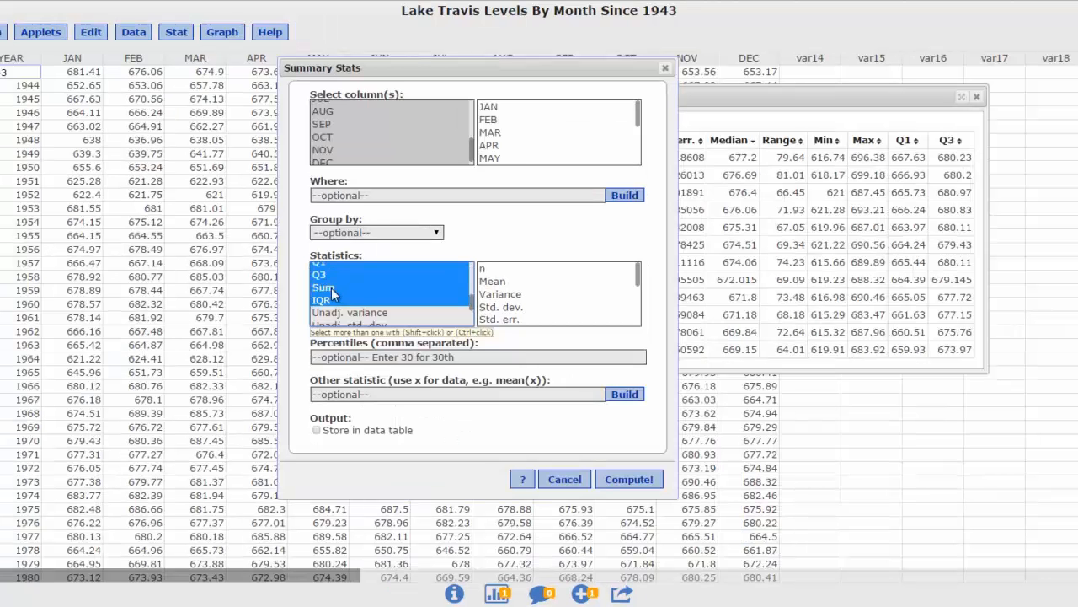
{"action": "left_click", "coordinate": [324, 288], "text": "ctrl"}
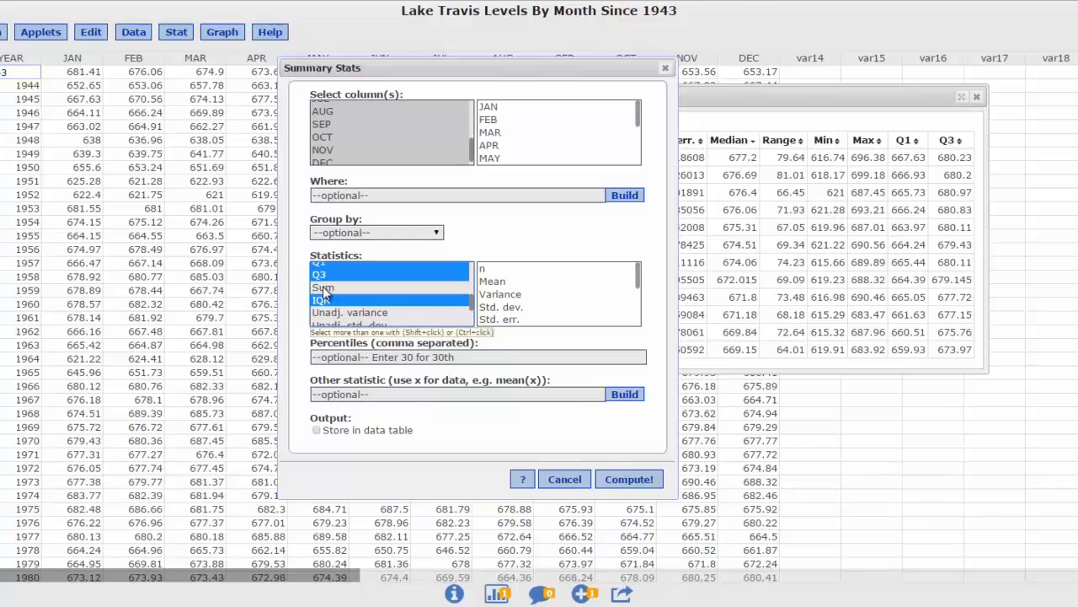
{"action": "left_click", "coordinate": [629, 479]}
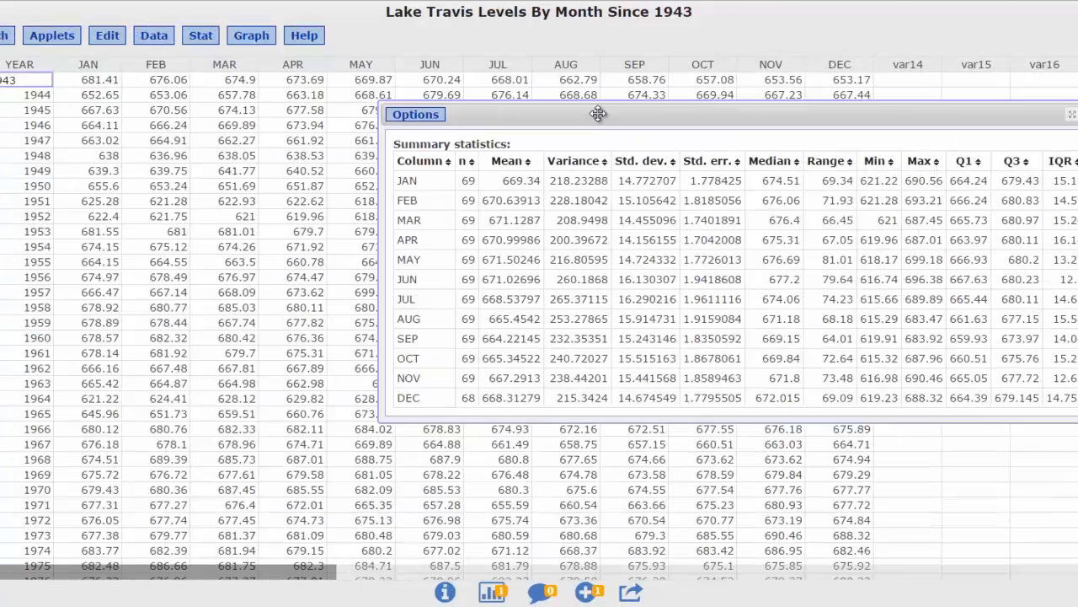
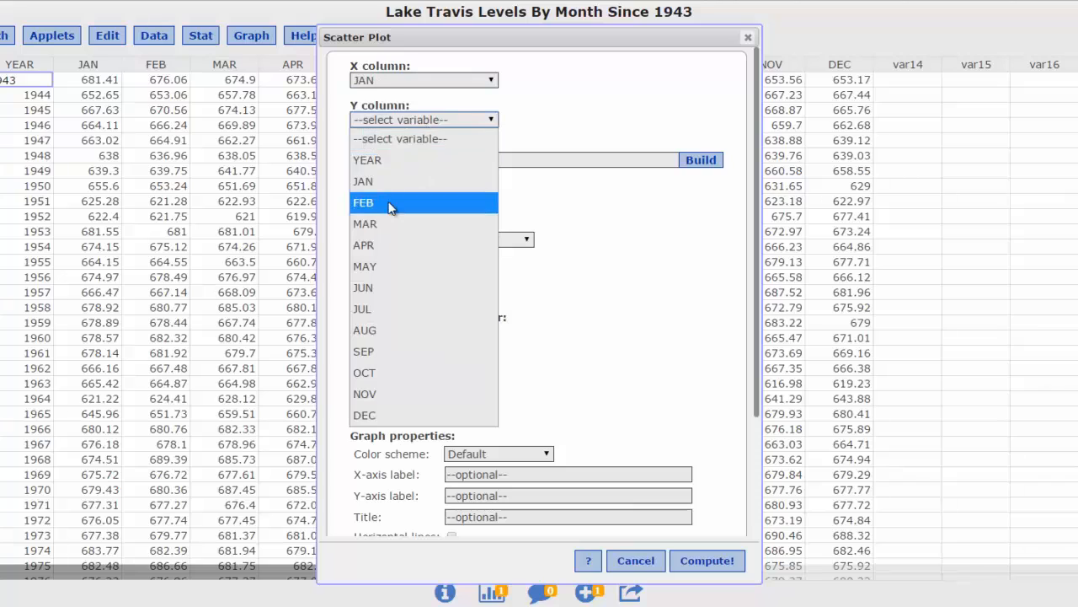
Create a scatter plot with JAN as the X column and FEB as the Y column.
{"action": "left_click", "coordinate": [375, 202]}
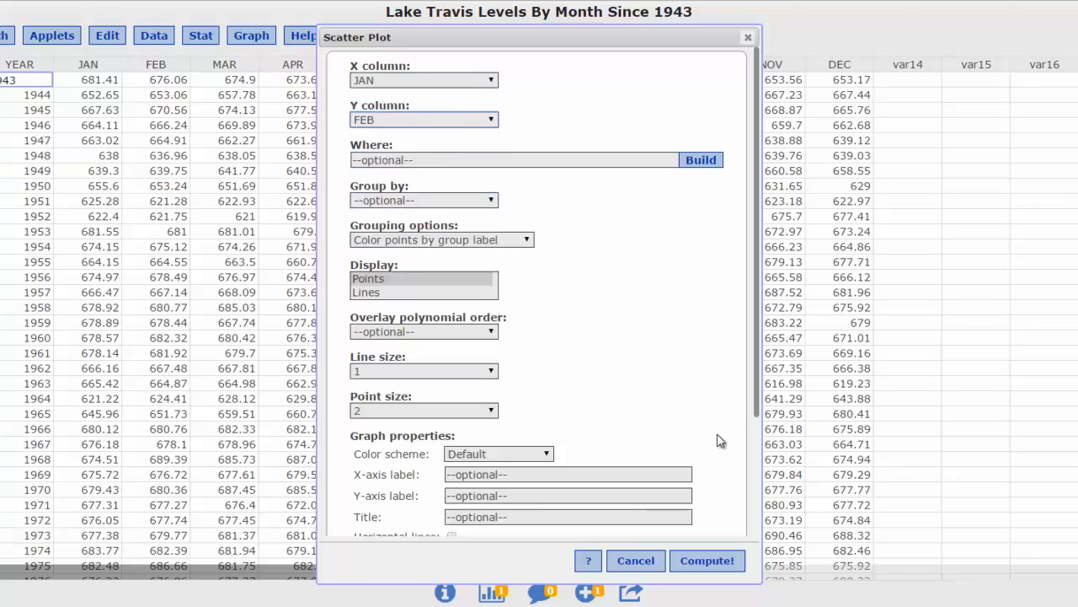
{"action": "left_click", "coordinate": [735, 562]}
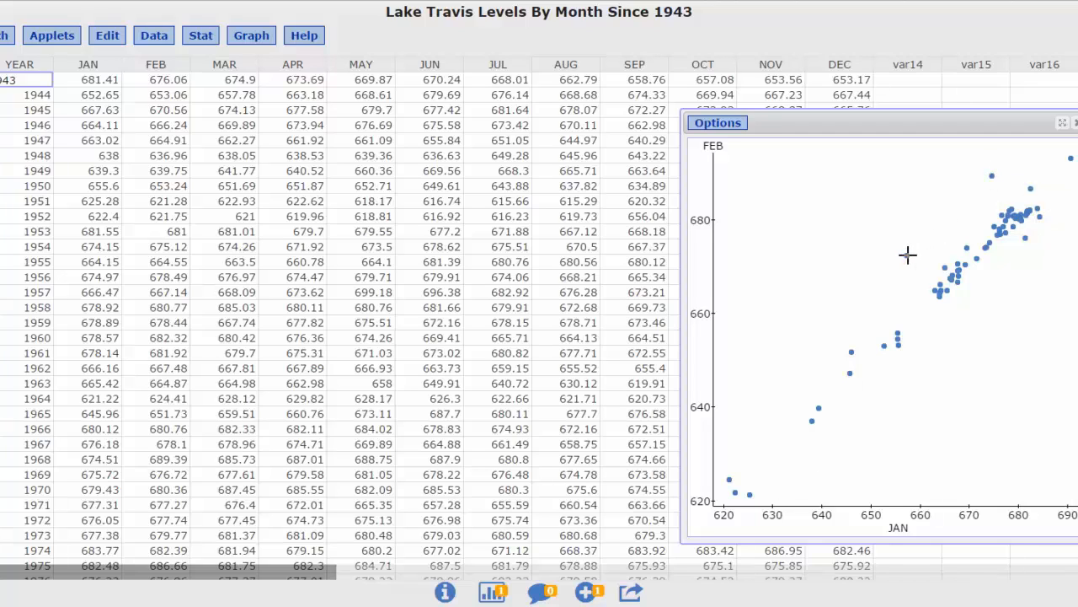
Highlight the scatter plot outlier at about JAN 657 and FEB 672, and locate its row in the data table.
{"action": "mouse_move", "coordinate": [907, 254]}
{"action": "right_click", "coordinate": [915, 263]}
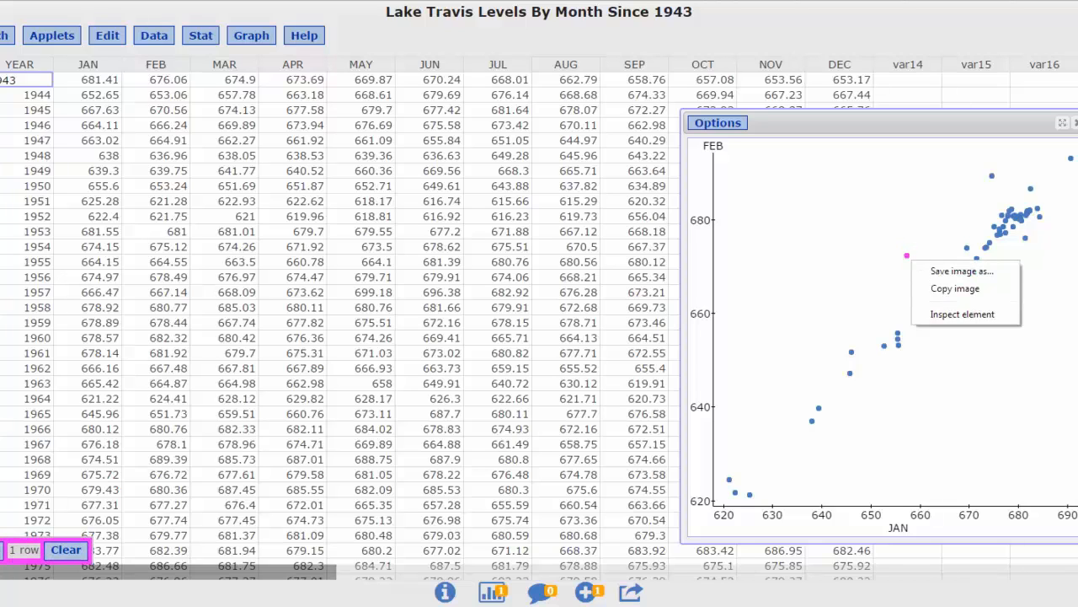
{"action": "left_click", "coordinate": [1, 550]}
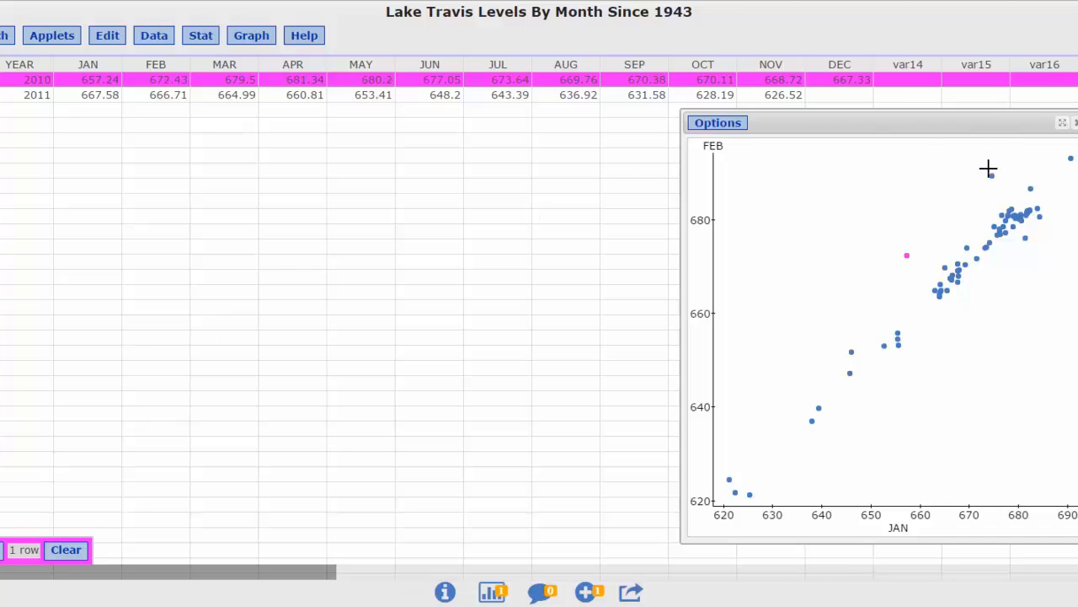
Also highlight the outlier at about JAN 675 and FEB 689, and locate its row in the data table.
{"action": "right_click", "coordinate": [996, 178]}
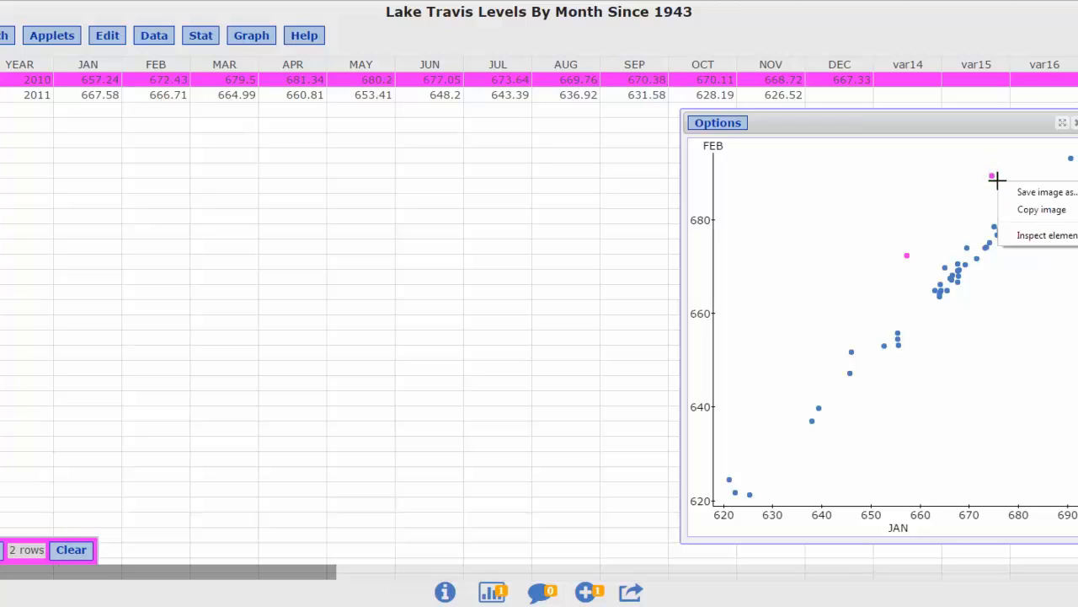
{"action": "left_click", "coordinate": [913, 174]}
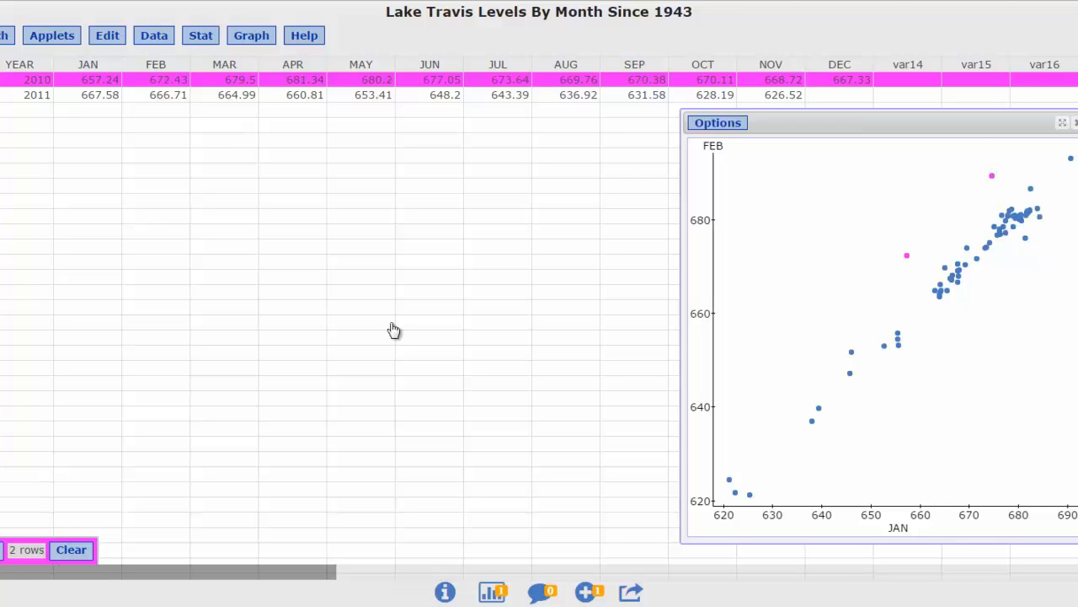
{"action": "right_click", "coordinate": [2, 548]}
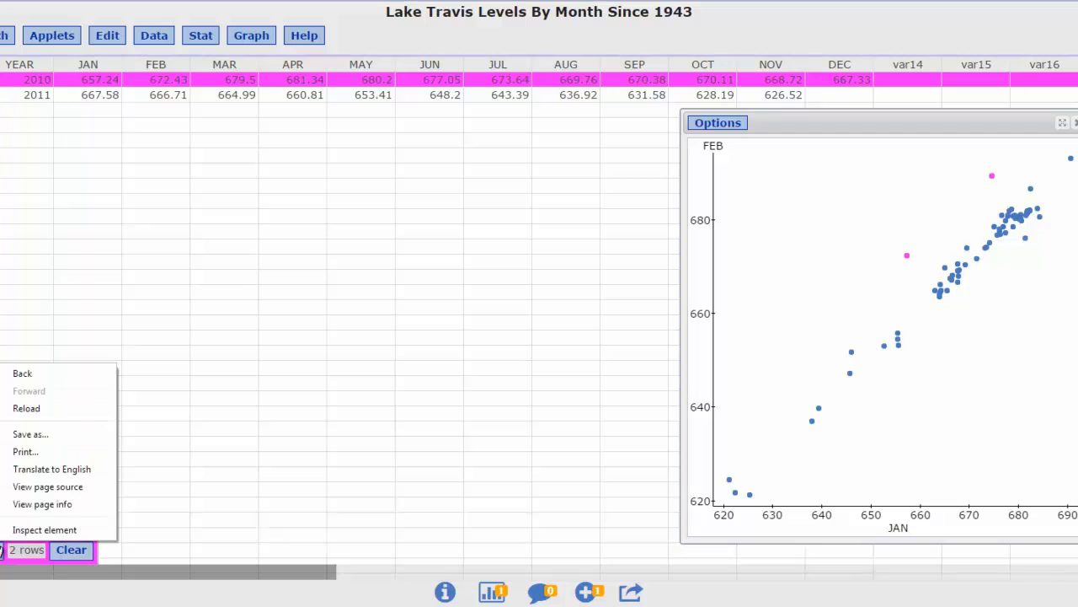
{"action": "left_click", "coordinate": [2, 549]}
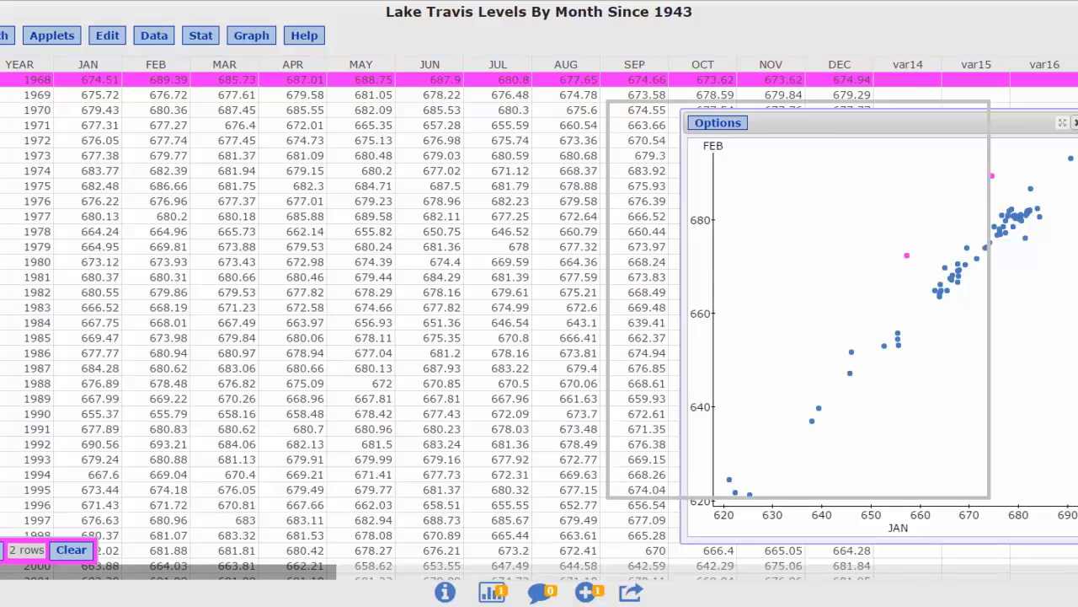
Close the scatter plot window and clear the highlighted rows in the data table.
{"action": "left_click", "coordinate": [1075, 124]}
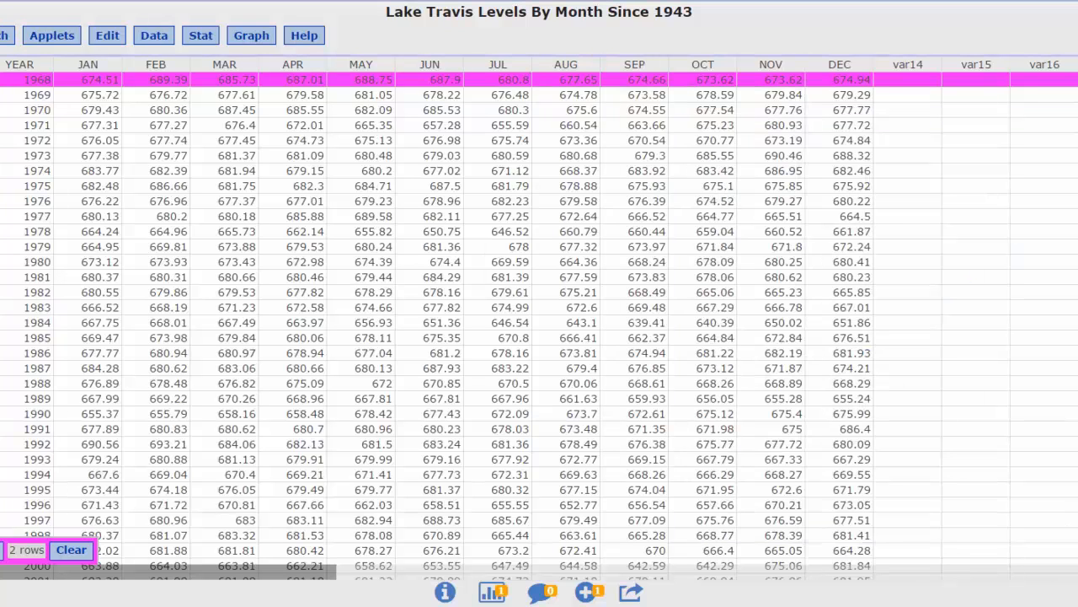
{"action": "left_click", "coordinate": [66, 553]}
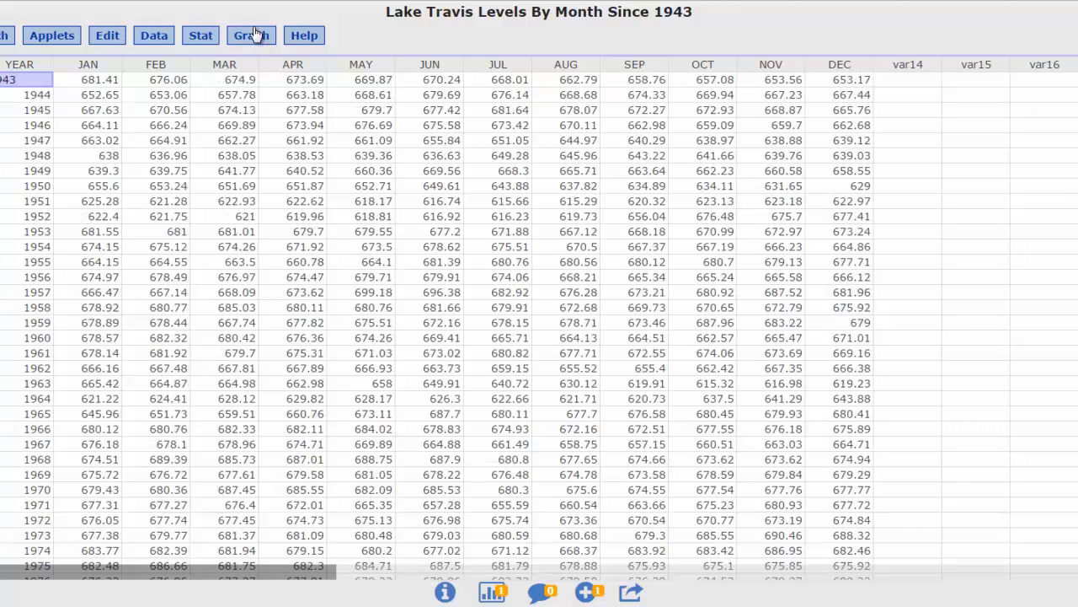
Create a pairs plot of the twelve monthly columns JAN through DEC with the default settings.
{"action": "left_click", "coordinate": [252, 35]}
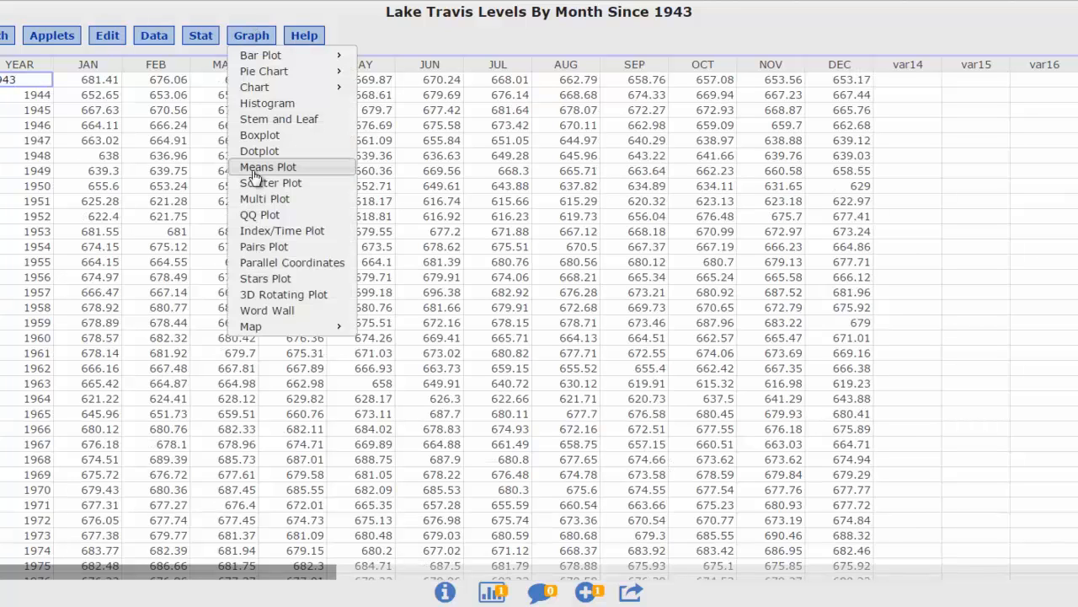
{"action": "left_click", "coordinate": [273, 252]}
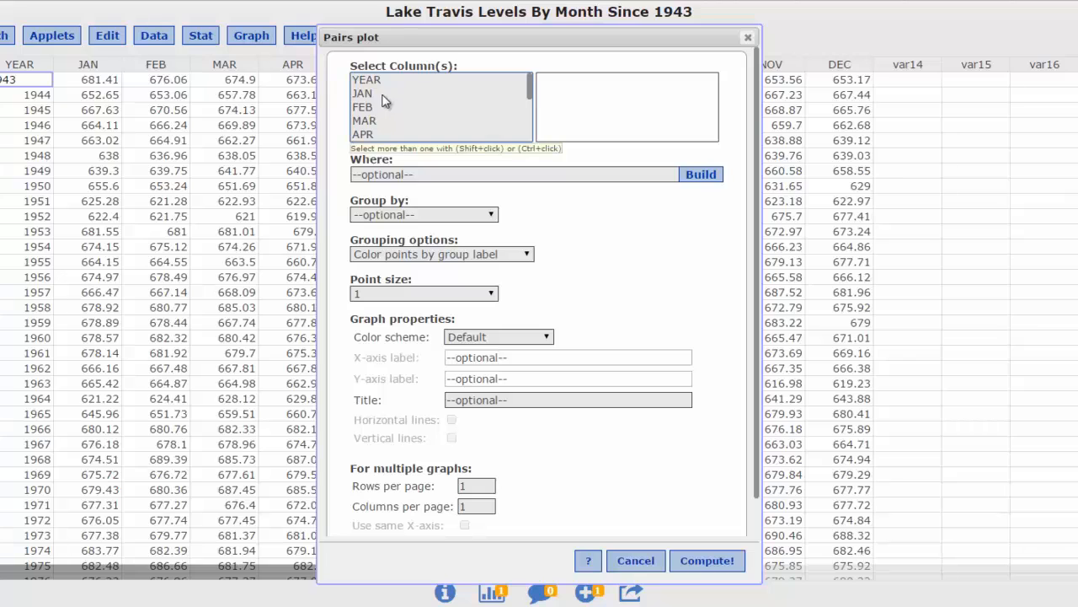
{"action": "left_click_drag", "start_coordinate": [384, 100], "coordinate": [392, 158]}
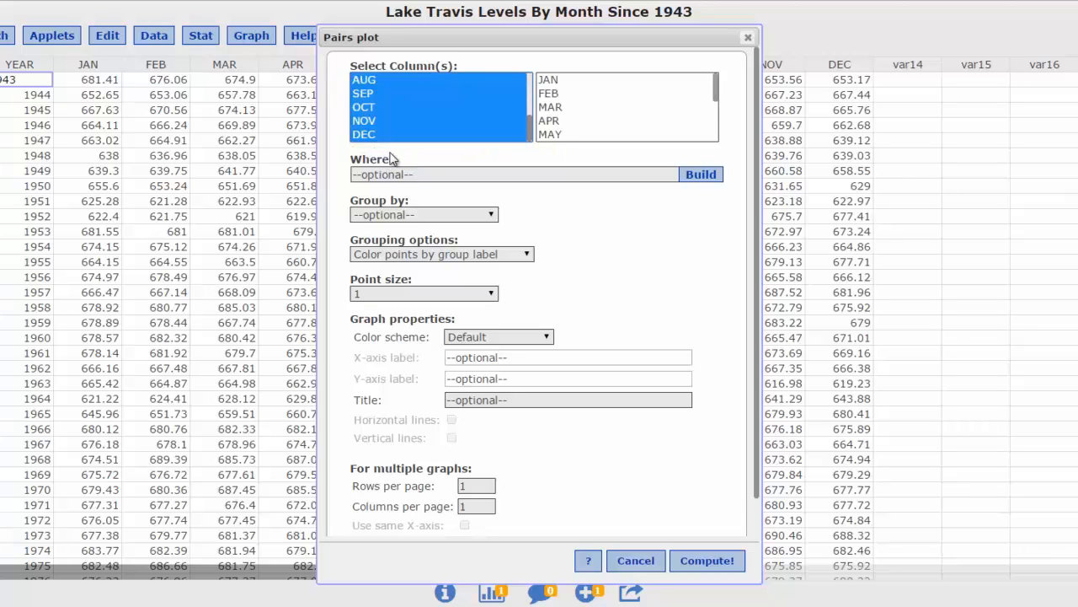
{"action": "left_click", "coordinate": [706, 577]}
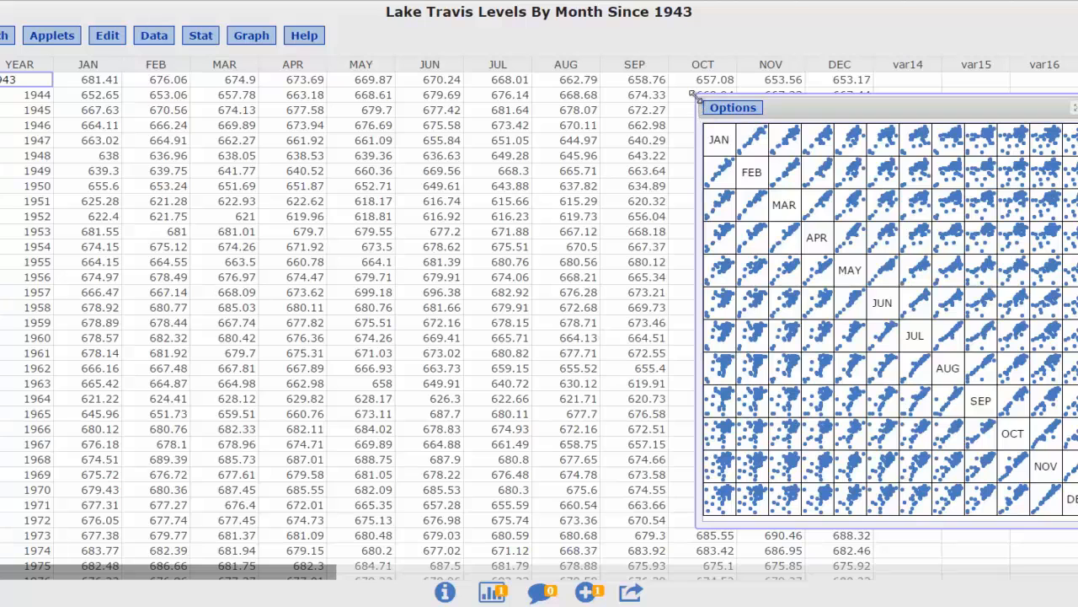
Enlarge the pairs plot window and inspect the JAN column's panels against the other months.
{"action": "left_click_drag", "start_coordinate": [691, 94], "coordinate": [497, 7]}
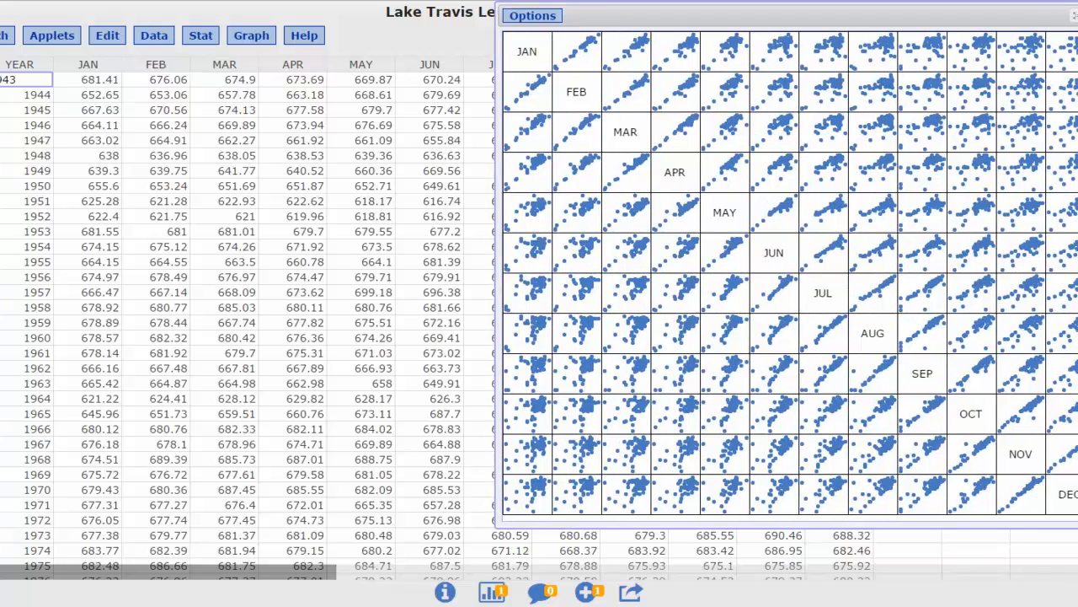
{"action": "left_click_drag", "start_coordinate": [1077, 527], "coordinate": [1077, 583]}
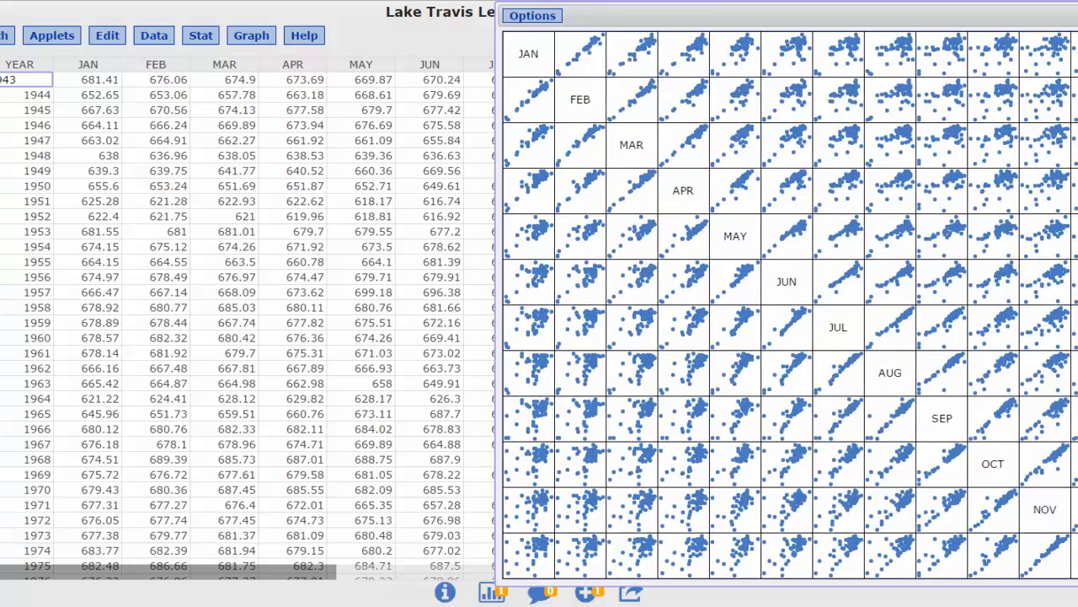
{"action": "left_click_drag", "start_coordinate": [1077, 585], "coordinate": [1077, 584]}
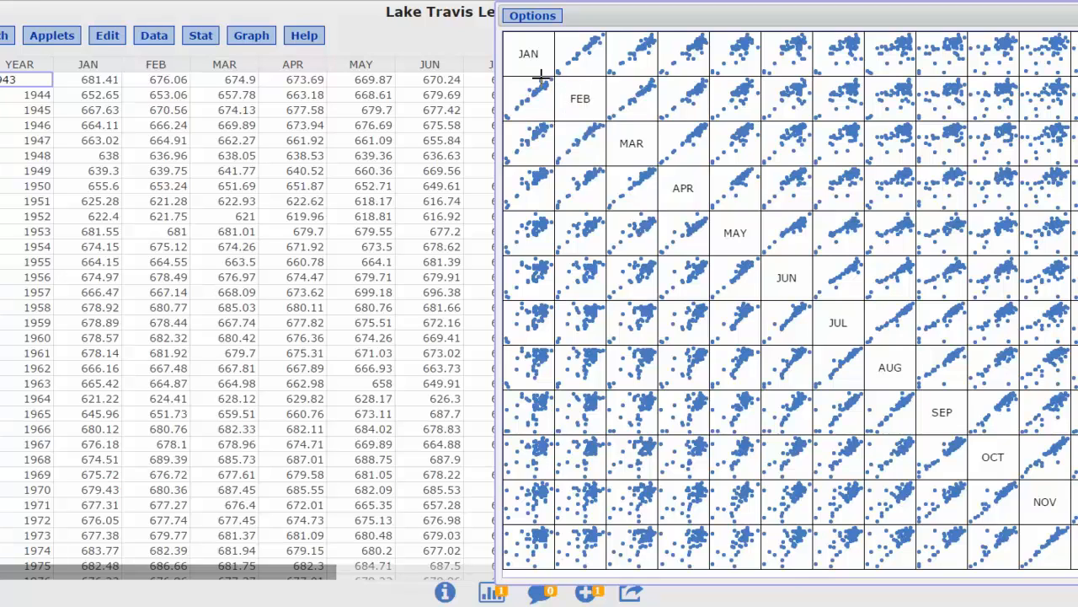
{"action": "mouse_move", "coordinate": [540, 78]}
{"action": "mouse_move", "coordinate": [533, 414]}
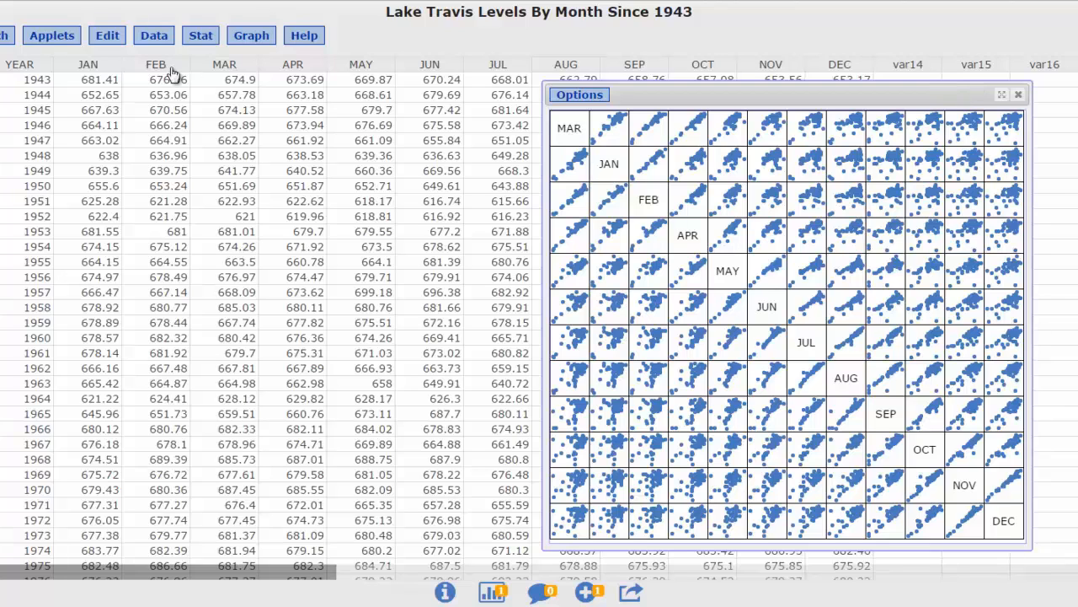
Compute the correlation matrix for JAN through DEC with the default display options.
{"action": "left_click", "coordinate": [203, 37]}
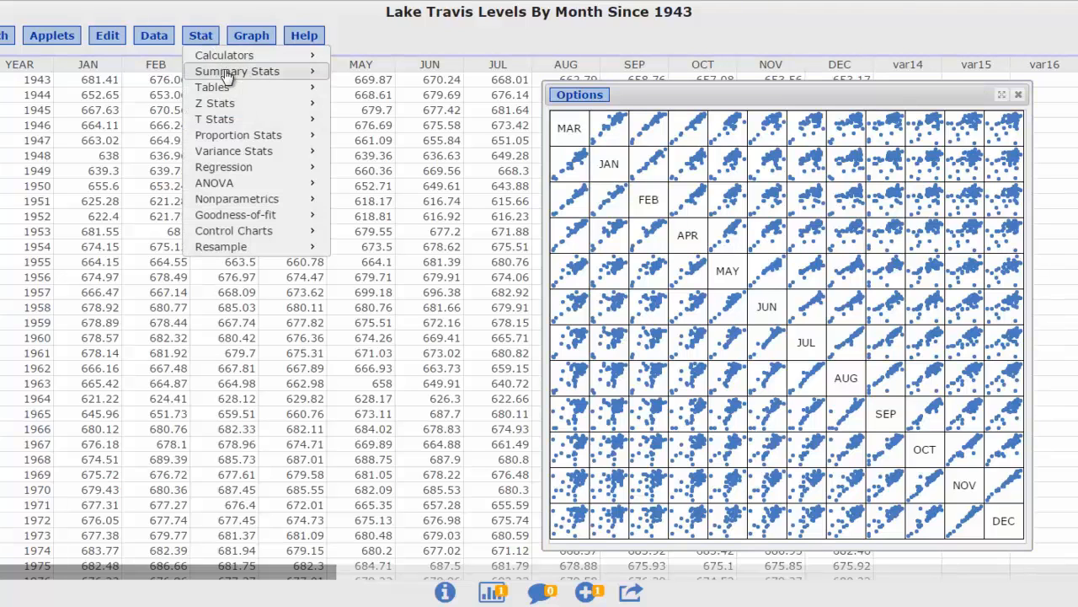
{"action": "mouse_move", "coordinate": [244, 72]}
{"action": "left_click", "coordinate": [370, 104]}
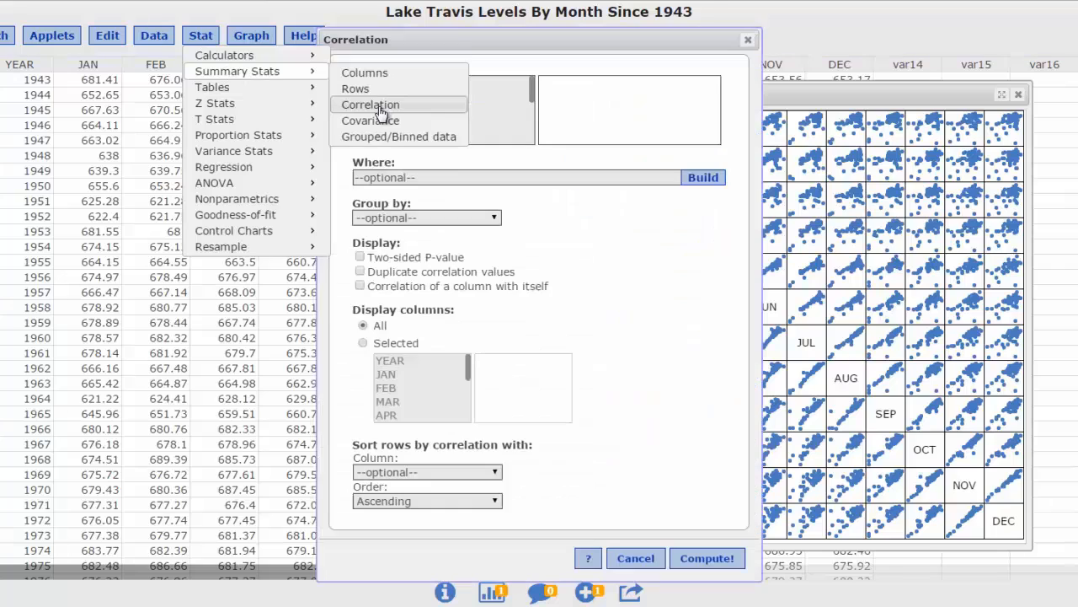
{"action": "left_click_drag", "start_coordinate": [373, 99], "coordinate": [376, 139]}
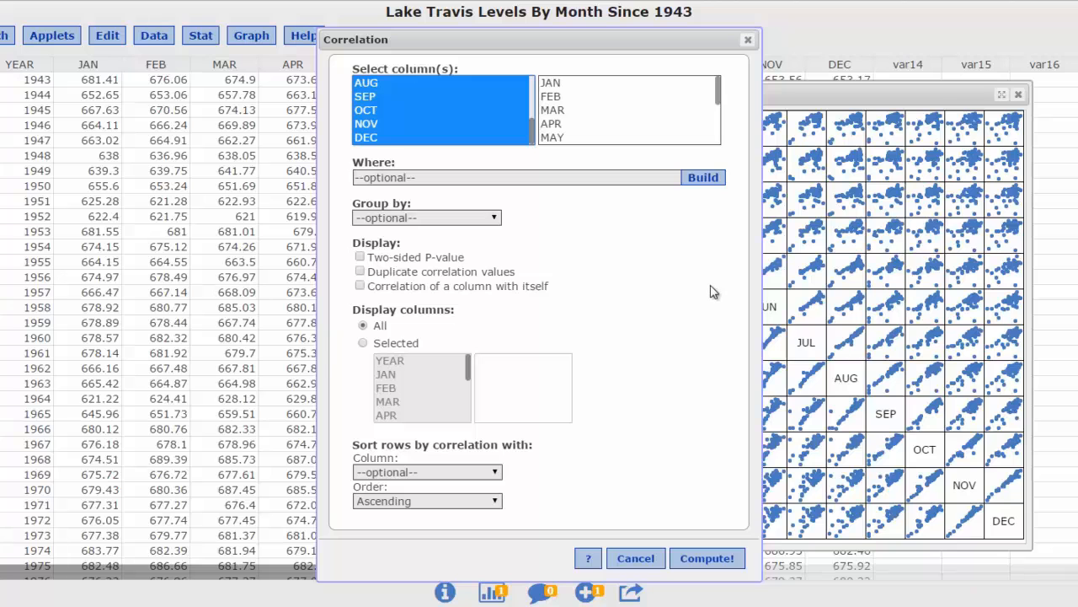
{"action": "left_click", "coordinate": [712, 561]}
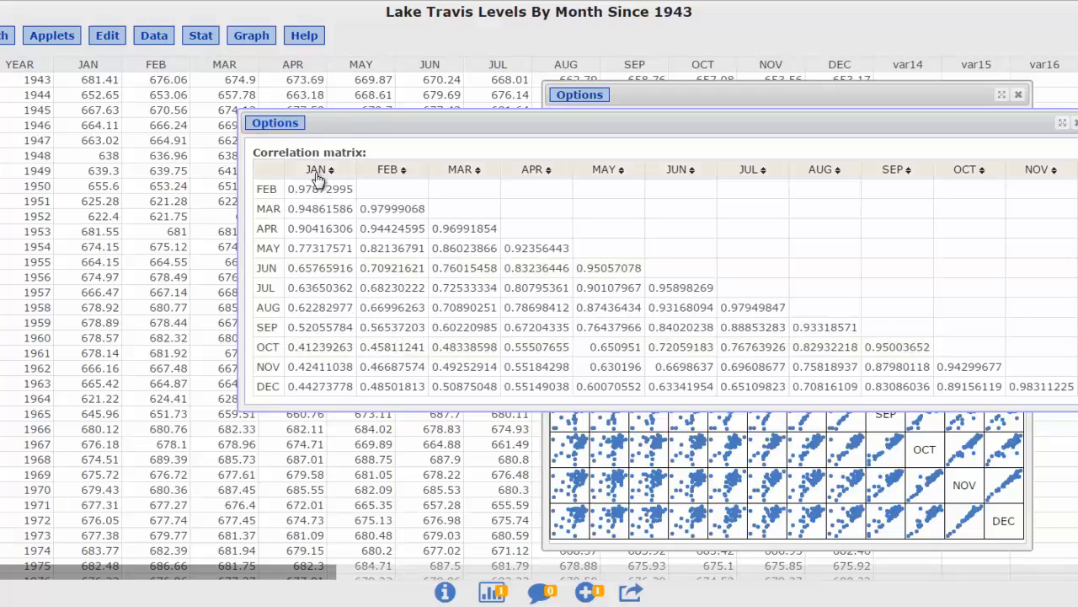
Move the correlation matrix to uncover the pairs plot's DEC row and inspect the DEC versus MAR panel.
{"action": "left_click_drag", "start_coordinate": [457, 120], "coordinate": [379, 199]}
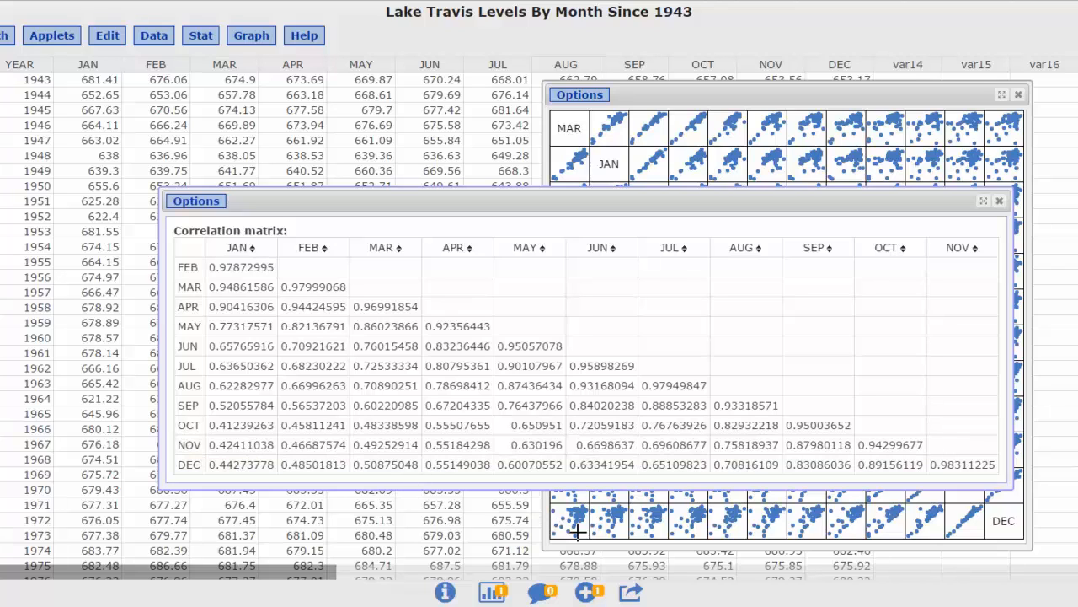
{"action": "mouse_move", "coordinate": [573, 524]}
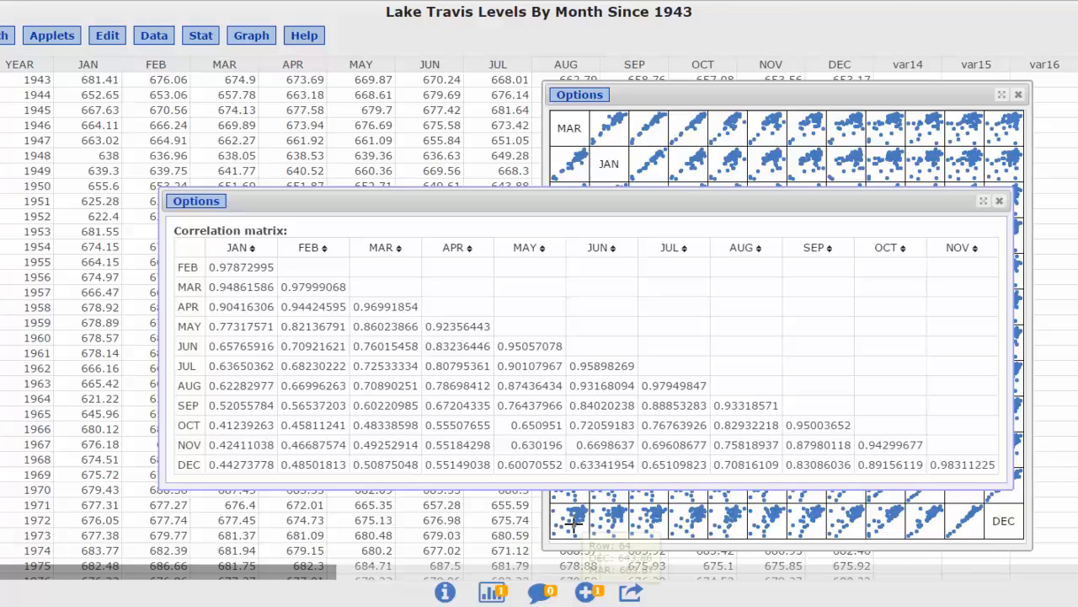